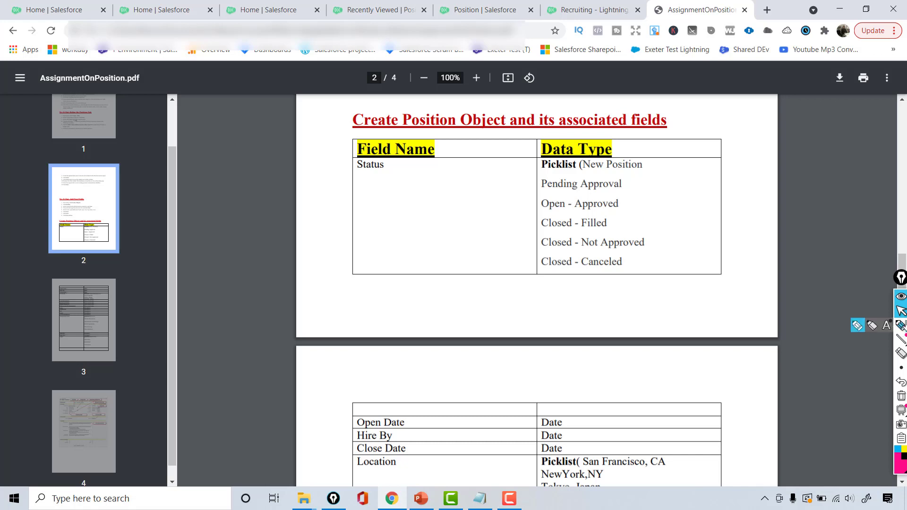
Draw a small freehand table grid beside the Create Position Object heading with the annotation pen
click(900, 325)
click(726, 315)
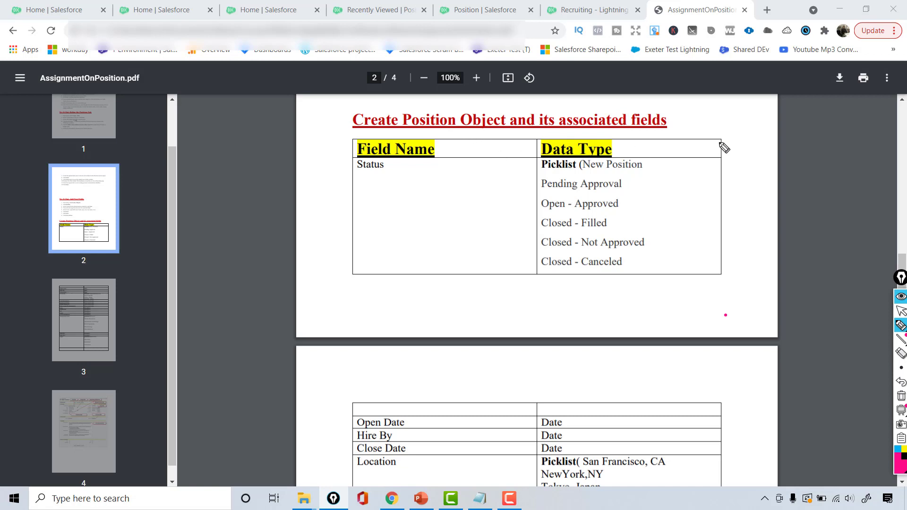
mouse_move(709, 125)
mouse_down()
mouse_move(780, 124)
mouse_move(699, 147)
mouse_move(705, 122)
mouse_move(715, 151)
mouse_up()
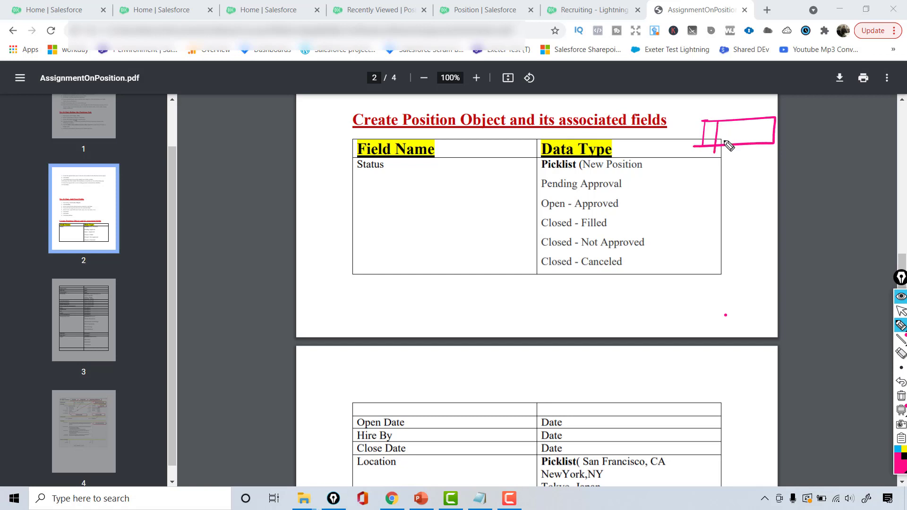
mouse_move(735, 121)
mouse_down()
mouse_move(733, 149)
mouse_move(781, 134)
mouse_up()
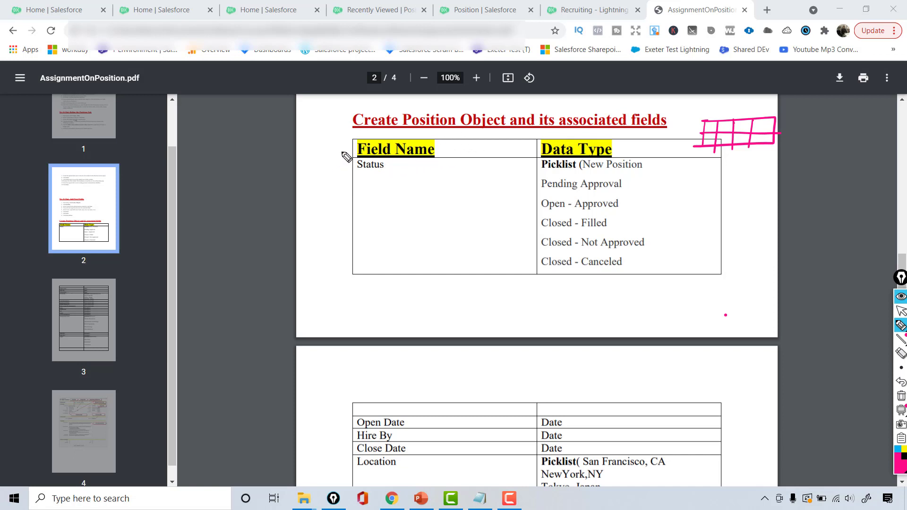
Underline the Status field, tick its picklist values, and underline New Position, Pending Approval, Open - Approved and Closed - Filled
drag(356, 173, 388, 173)
mouse_move(519, 181)
mouse_down()
mouse_move(532, 177)
mouse_move(535, 199)
mouse_move(532, 240)
mouse_move(516, 269)
mouse_move(533, 258)
mouse_up()
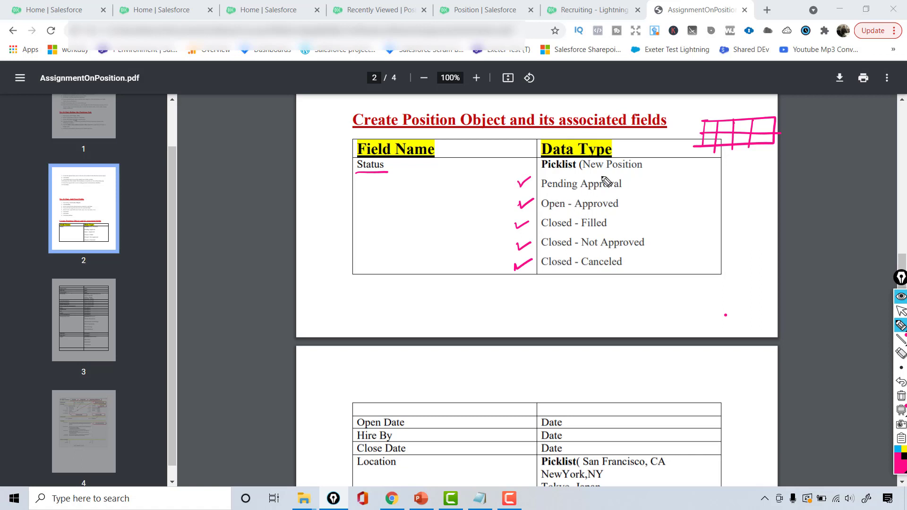
drag(584, 174, 650, 168)
drag(542, 192, 625, 191)
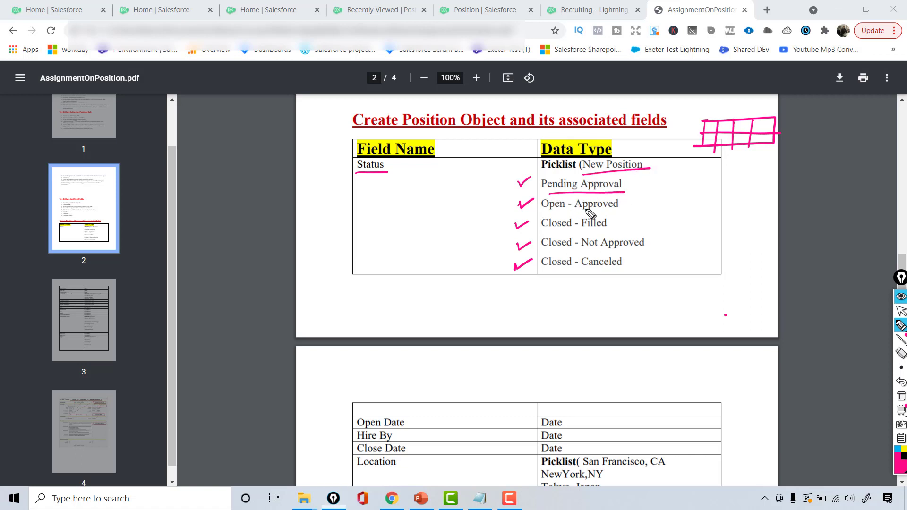
drag(543, 209, 600, 206)
drag(549, 232, 607, 229)
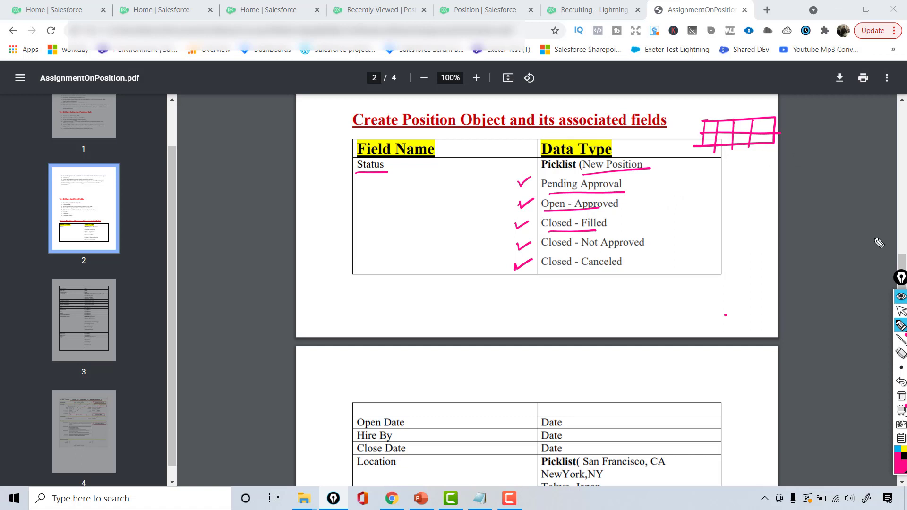
Leave drawing mode and clear all pen annotations over the field table on page 3
click(901, 311)
scroll(901, 298, down, 4)
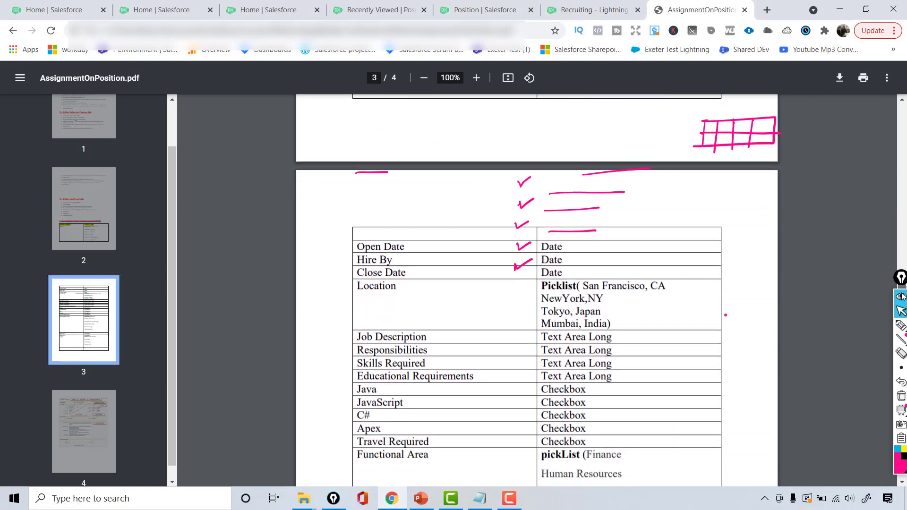
scroll(902, 297, down, 1)
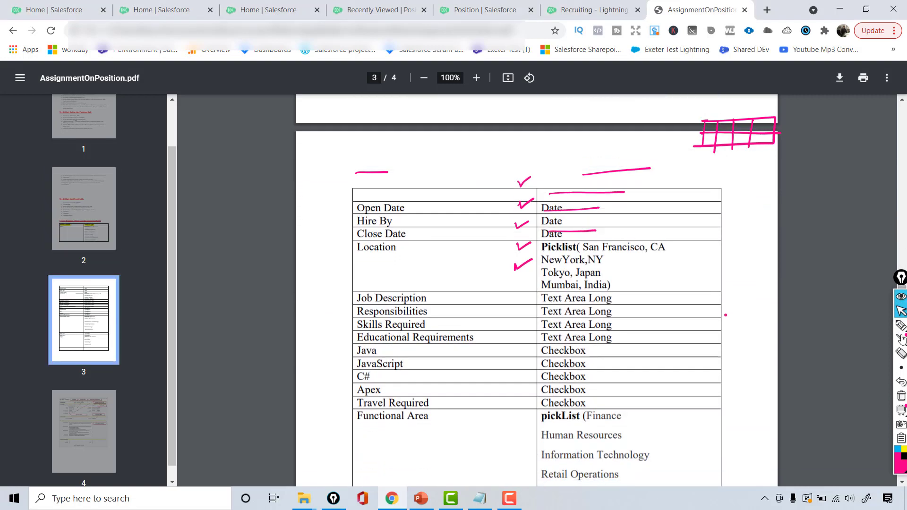
click(901, 397)
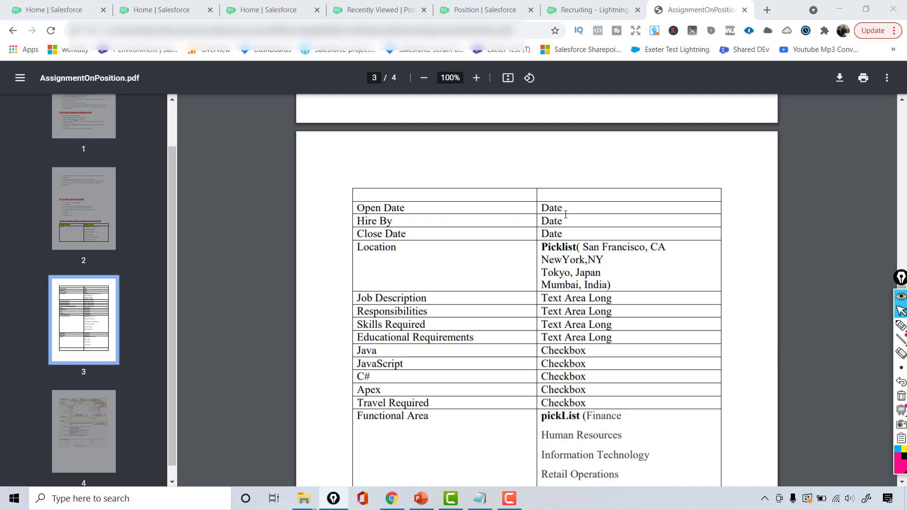
Review the field names and data types from Open Date through Responsibilities, including the Location picklist values
drag(564, 209, 393, 222)
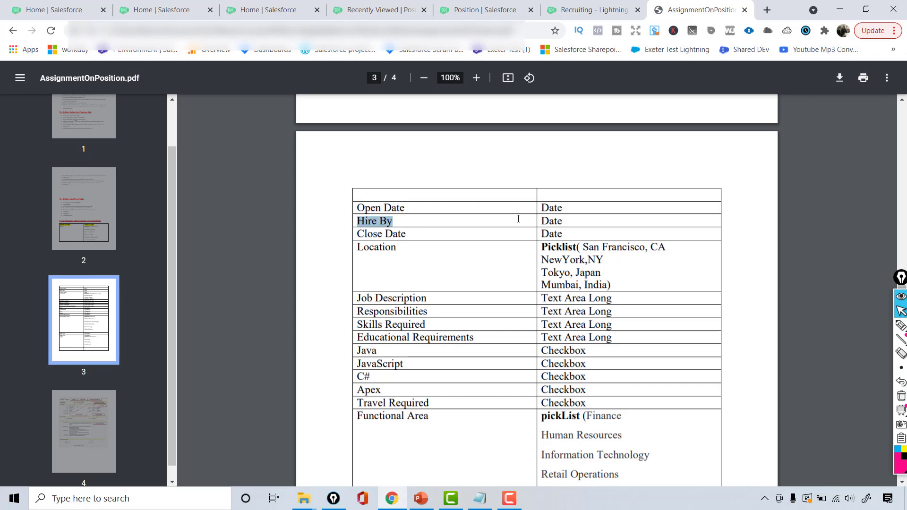
drag(519, 219, 570, 227)
drag(355, 234, 456, 235)
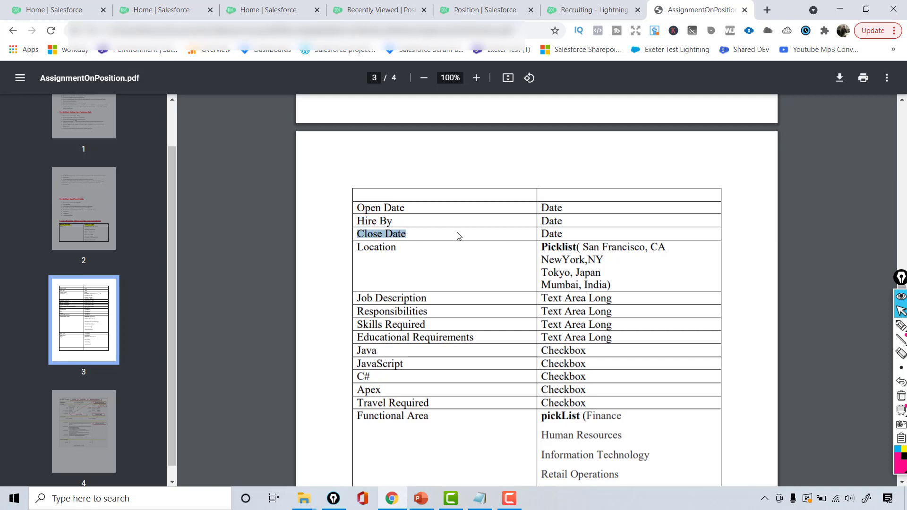
double_click(377, 247)
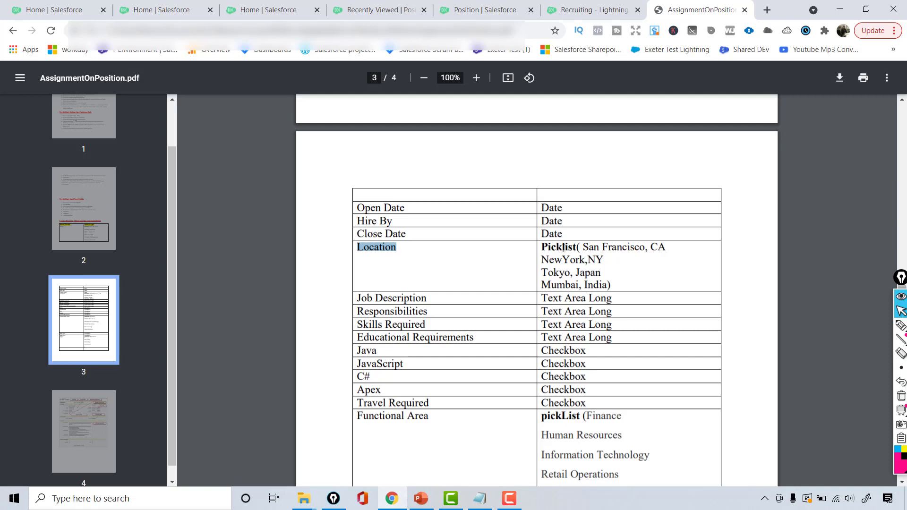
drag(542, 247, 623, 288)
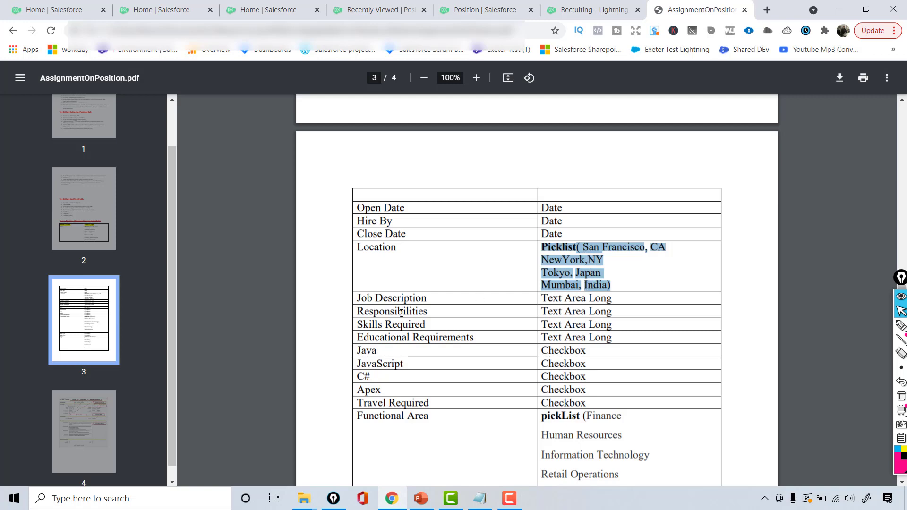
drag(357, 299, 441, 296)
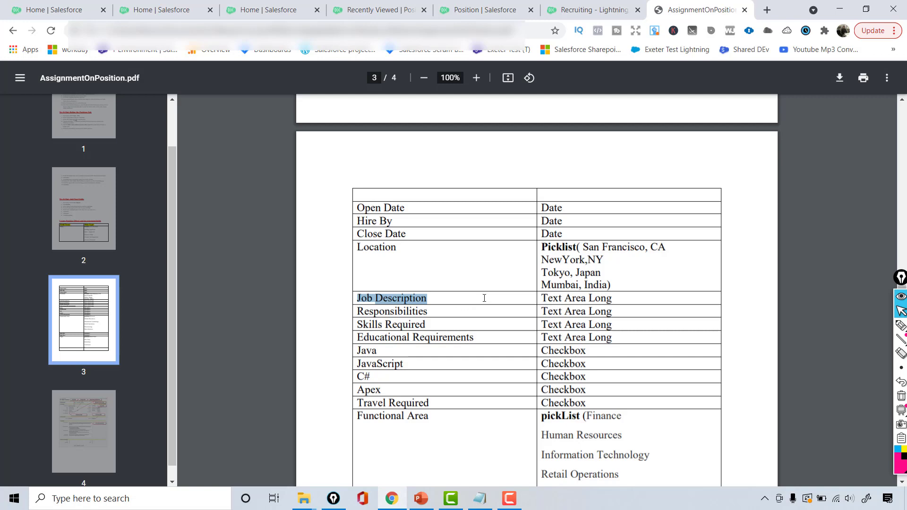
drag(485, 298, 609, 312)
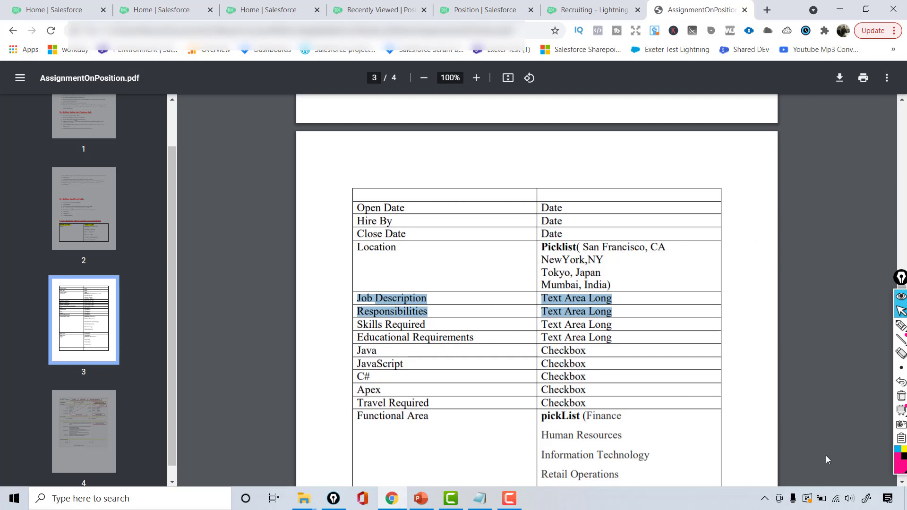
Review the remaining rows of the field table, including the Min Pay and Max Pay fields and the Type picklist
scroll(844, 457, down, 5)
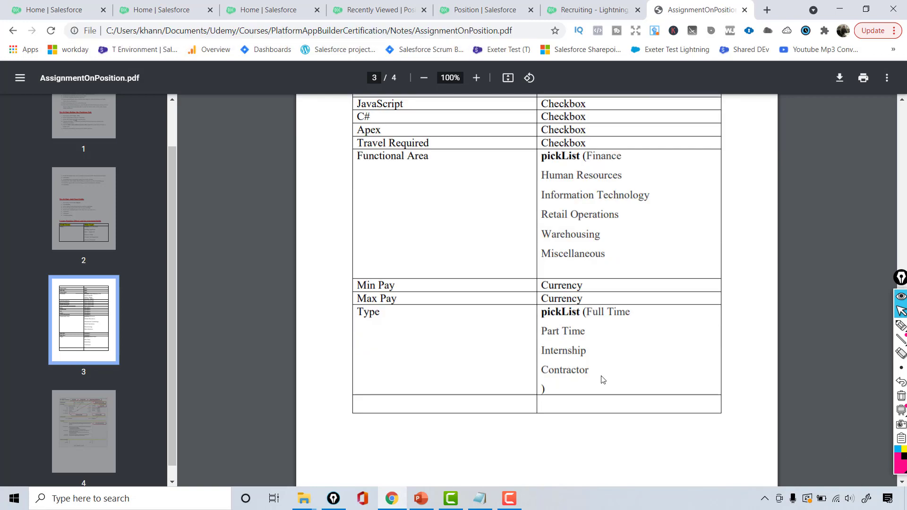
drag(356, 285, 411, 298)
click(402, 286)
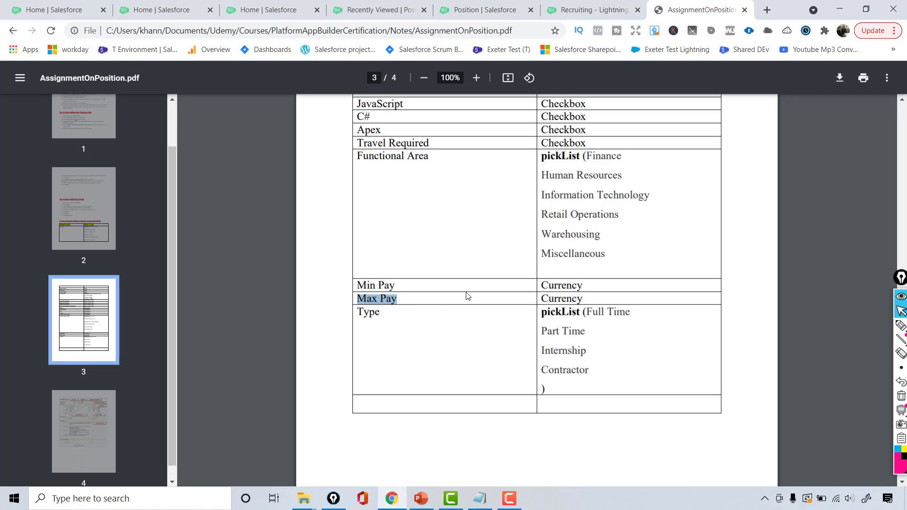
scroll(474, 299, down, 2)
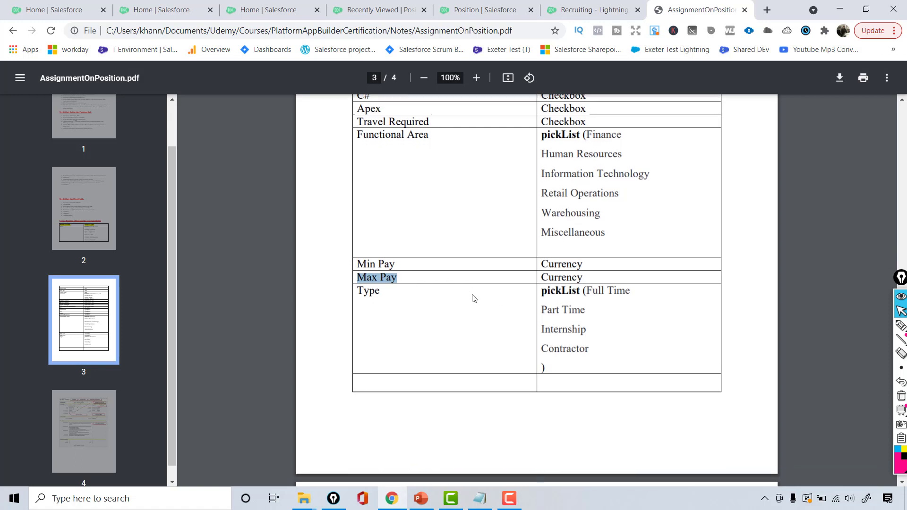
scroll(474, 299, down, 3)
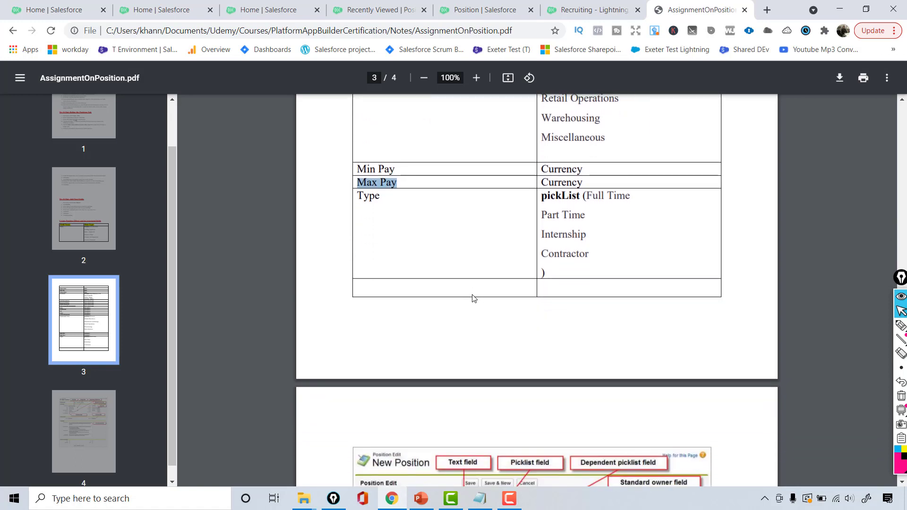
Go back to the Status row at the start of the field table on page 2 and highlight it
scroll(474, 299, up, 12)
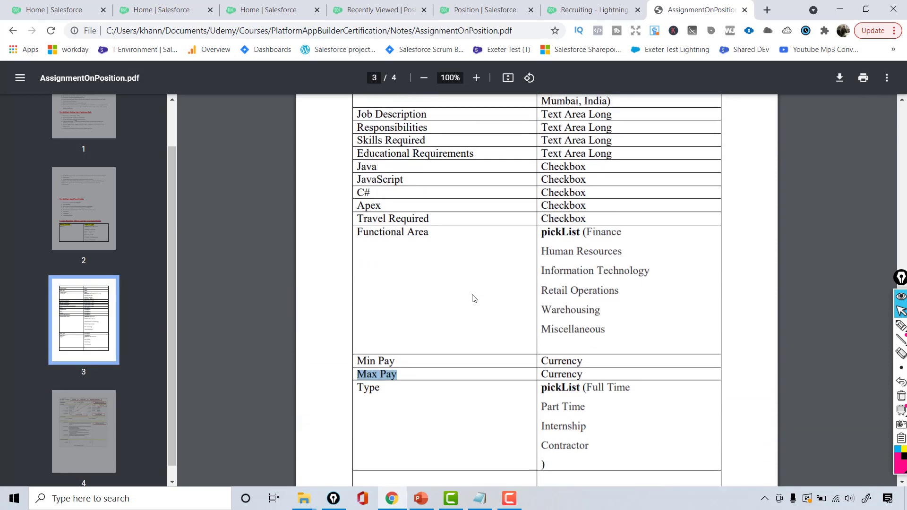
scroll(474, 298, up, 7)
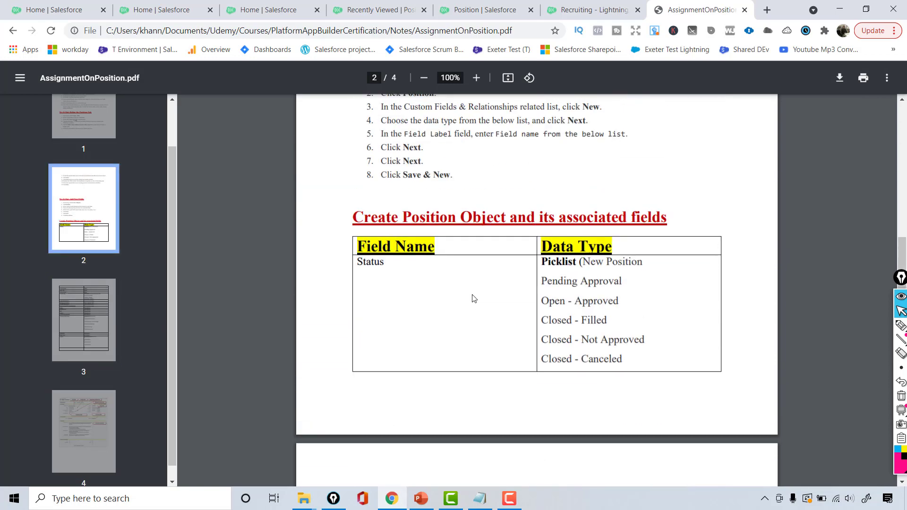
scroll(474, 298, down, 1)
scroll(474, 298, down, 1)
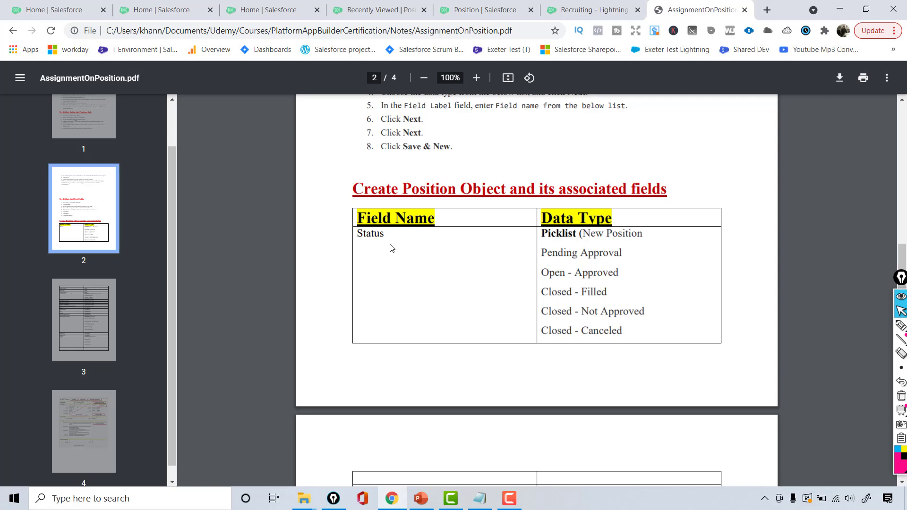
drag(358, 232, 387, 241)
Switch to Salesforce Setup, search the Object Manager for Position, and open that custom object
click(478, 7)
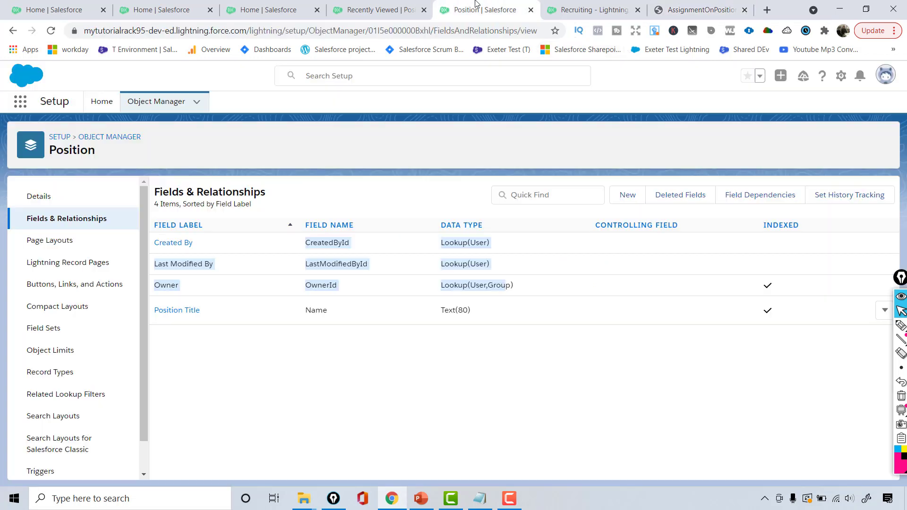
click(158, 105)
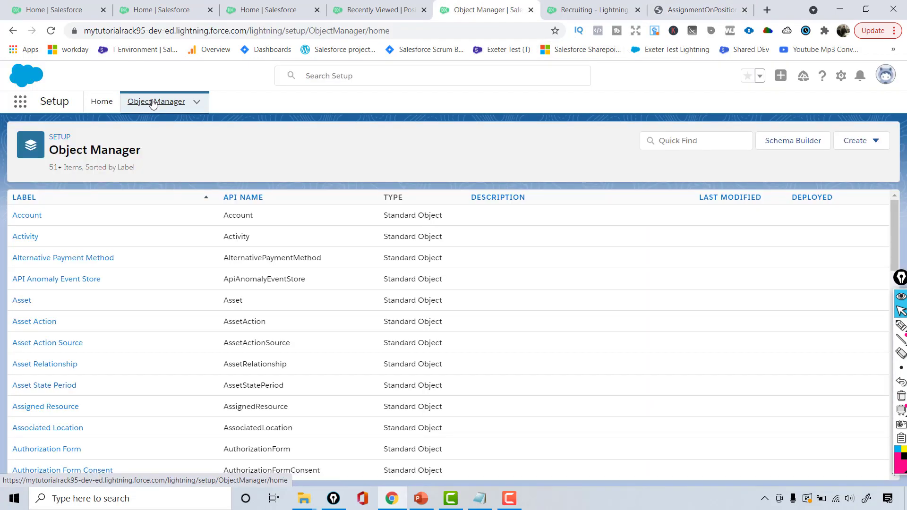
click(671, 140)
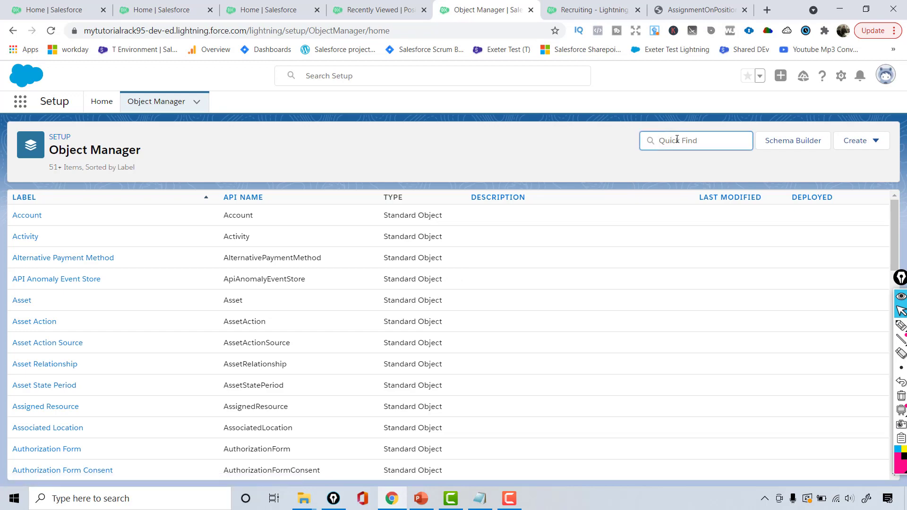
text(Pos)
text(ition)
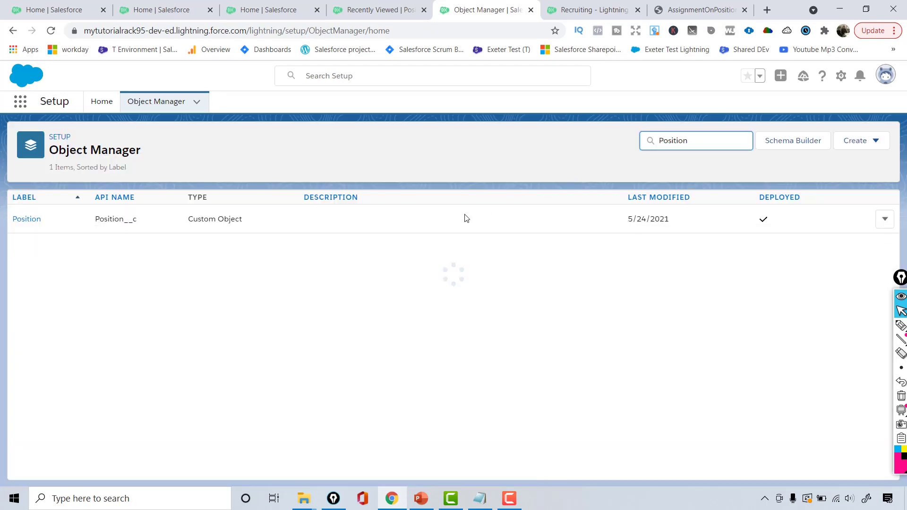
triple_click(250, 223)
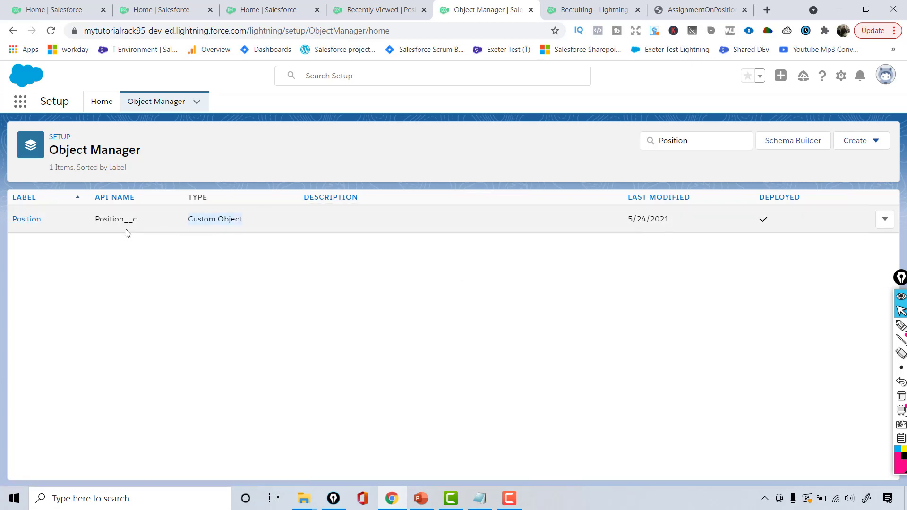
click(26, 219)
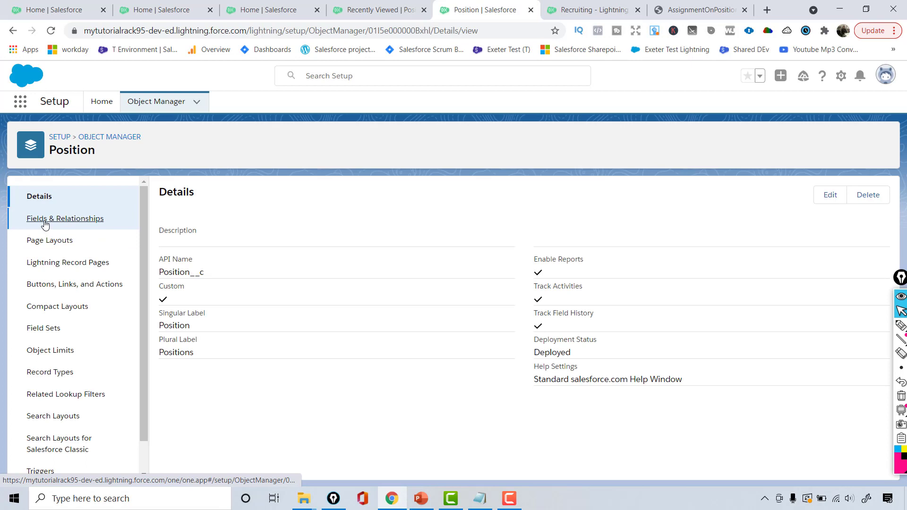
Start a new custom field from the Position object's Fields & Relationships, reaching the field type choice
click(45, 222)
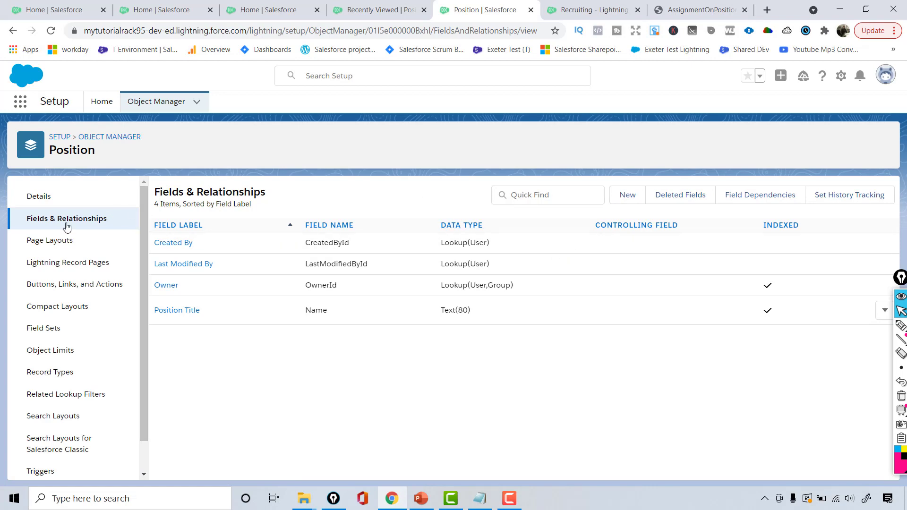
click(625, 203)
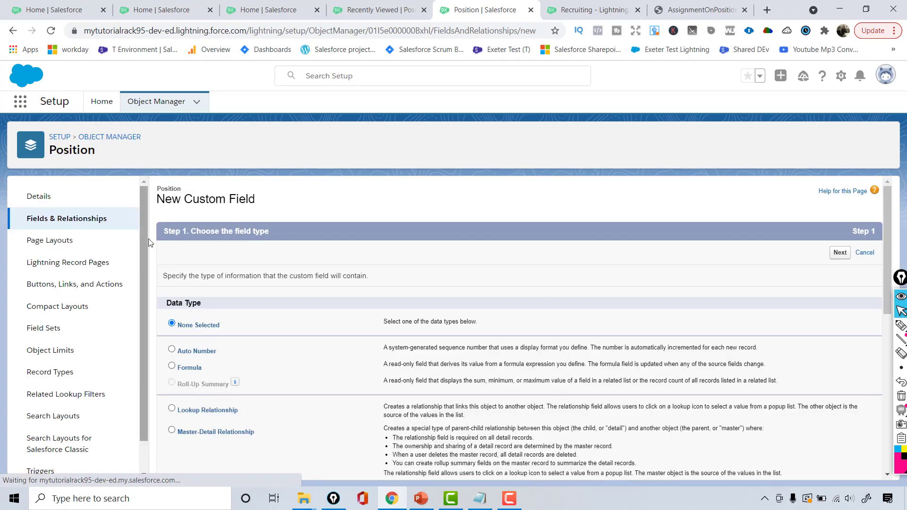
drag(141, 232, 142, 249)
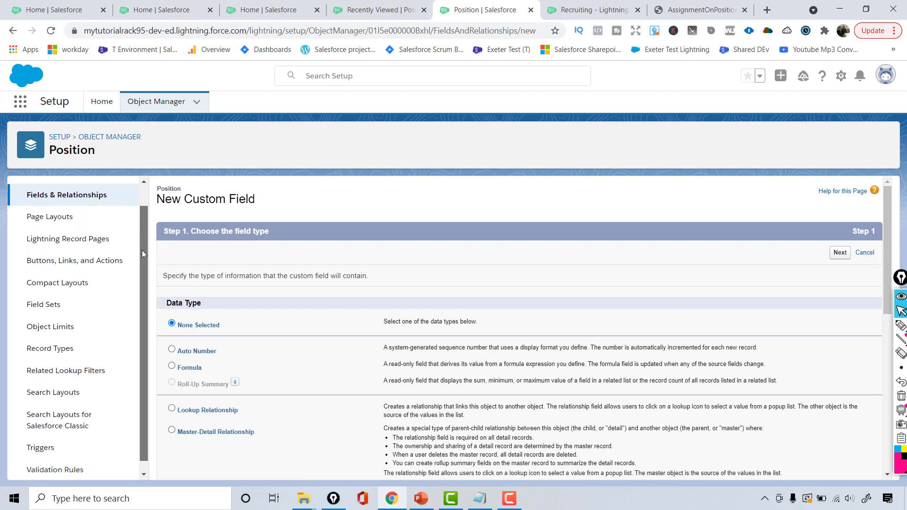
drag(269, 231, 243, 236)
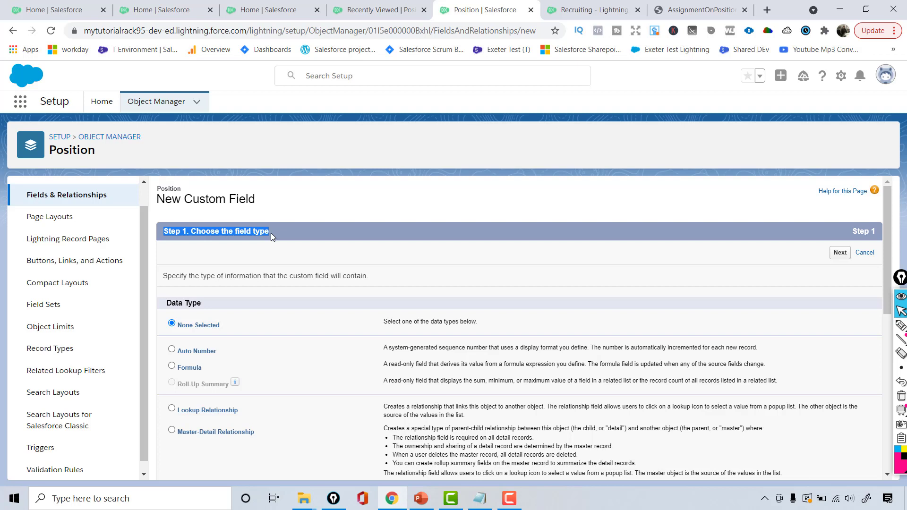
Handwrite Email, Phone and Text as example data types above the field type choices and group them with a curly bracket
click(900, 326)
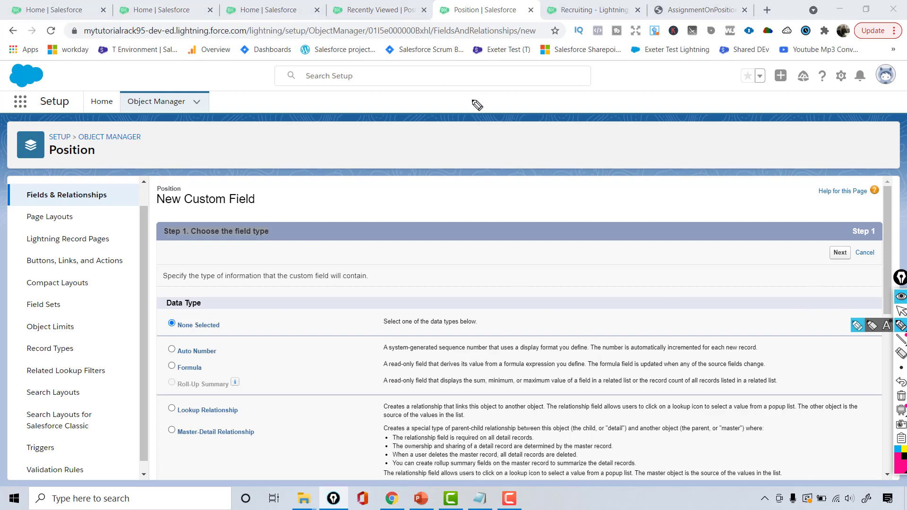
mouse_move(499, 135)
mouse_down()
mouse_move(488, 141)
mouse_move(492, 153)
mouse_move(537, 141)
mouse_up()
mouse_move(488, 178)
mouse_down()
mouse_move(517, 192)
mouse_move(542, 177)
mouse_up()
mouse_move(495, 216)
mouse_down()
mouse_move(514, 223)
mouse_move(554, 198)
mouse_up()
drag(547, 124, 572, 201)
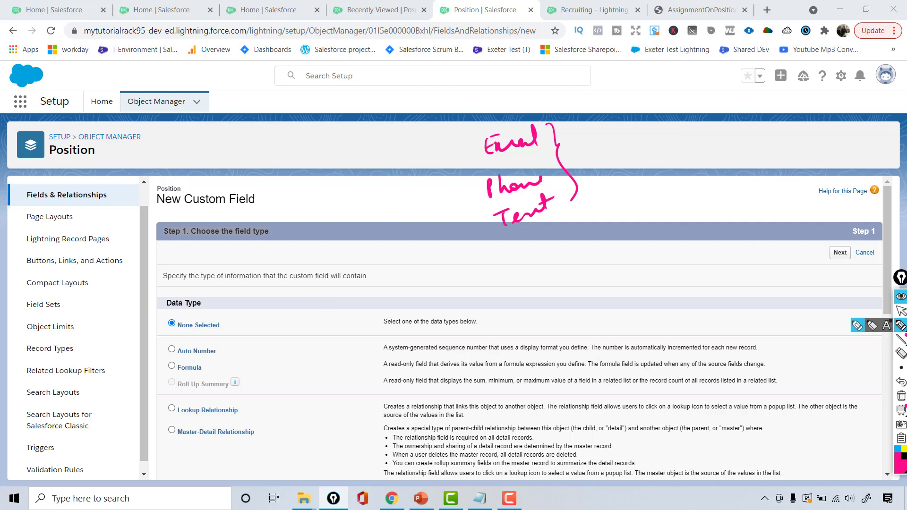
click(902, 368)
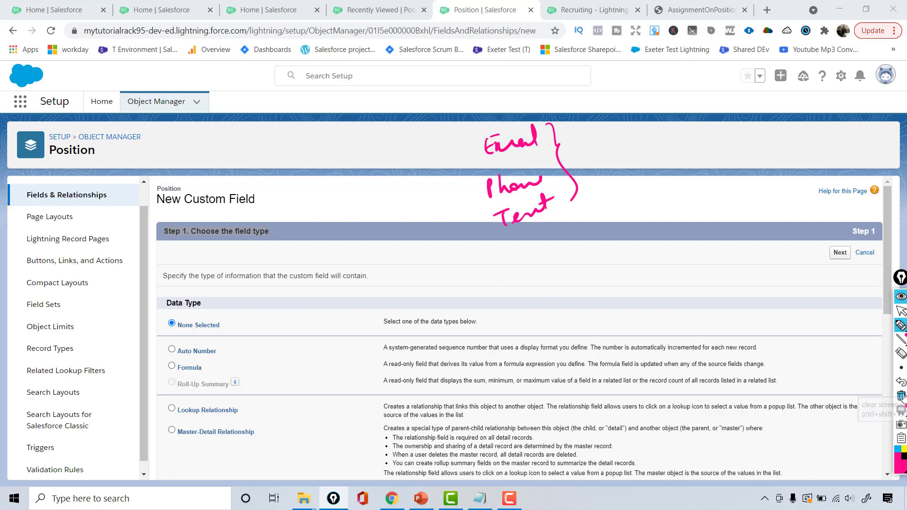
Clear the handwritten data type notes from the screen and switch from drawing back to the normal pointer
click(902, 395)
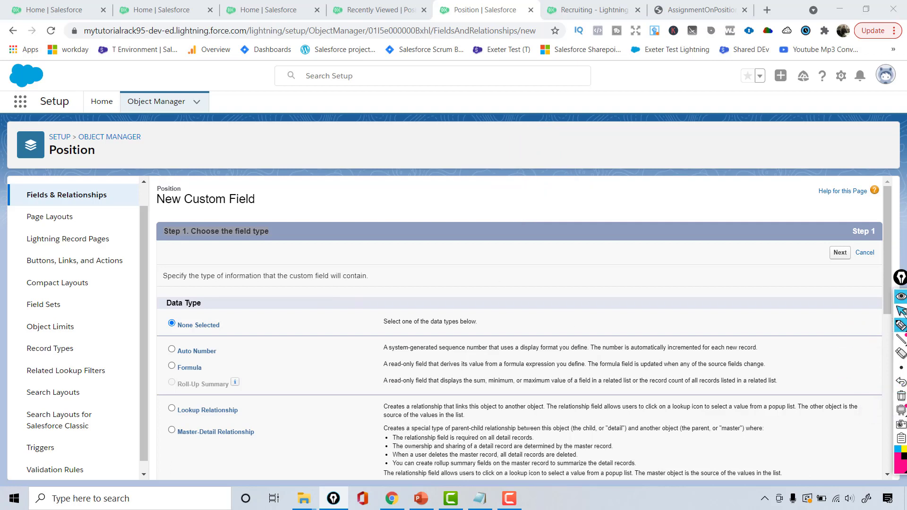
click(902, 311)
drag(891, 259, 886, 291)
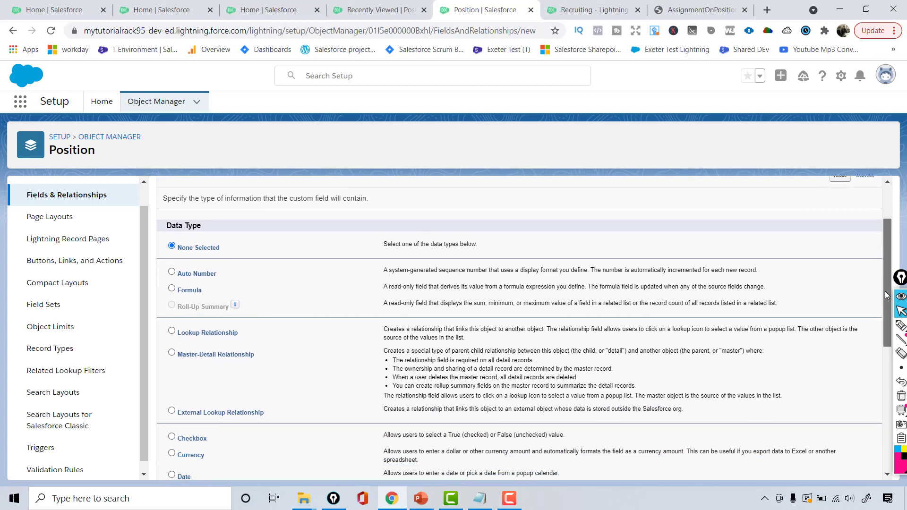
Handwrite a boxed Status with three branches, one labelled New, above the data type list, and erase the drawing
click(902, 326)
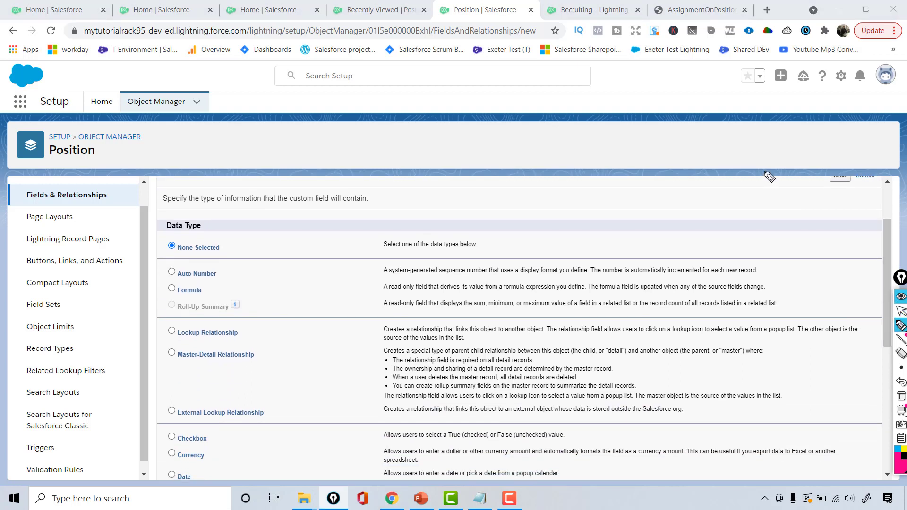
mouse_move(420, 124)
mouse_down()
mouse_move(418, 150)
mouse_move(457, 142)
mouse_move(473, 150)
mouse_move(412, 177)
mouse_move(449, 118)
mouse_move(476, 134)
mouse_move(523, 134)
mouse_move(497, 152)
mouse_move(513, 165)
mouse_up()
mouse_move(474, 136)
mouse_down()
mouse_move(506, 113)
mouse_move(545, 108)
mouse_move(566, 129)
mouse_up()
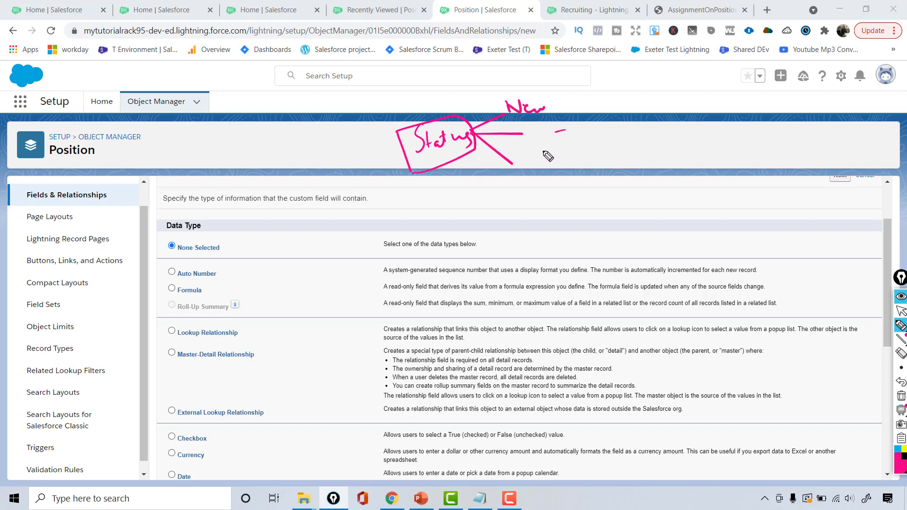
mouse_move(525, 181)
mouse_down()
mouse_move(528, 171)
mouse_move(538, 179)
mouse_up()
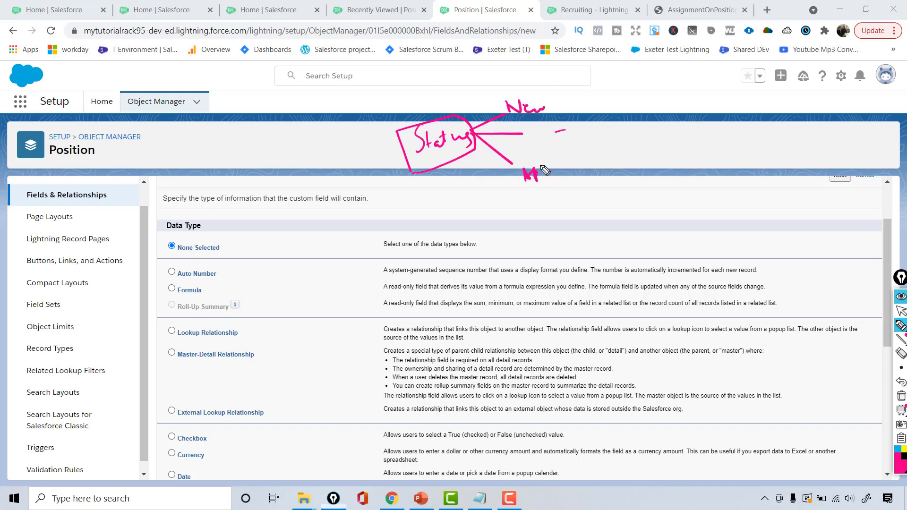
click(901, 396)
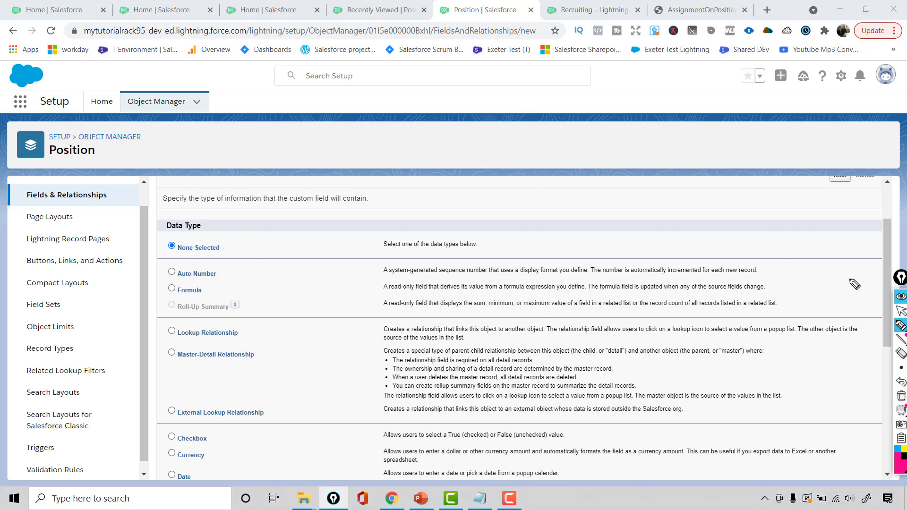
click(902, 311)
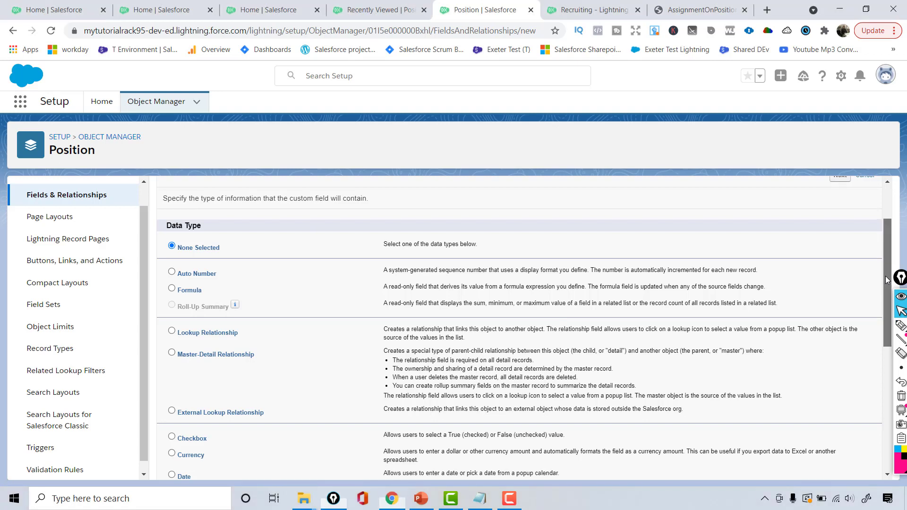
Examine the descriptions of the Auto Number, Formula and Currency data types, highlighting the key phrases
drag(886, 281, 887, 292)
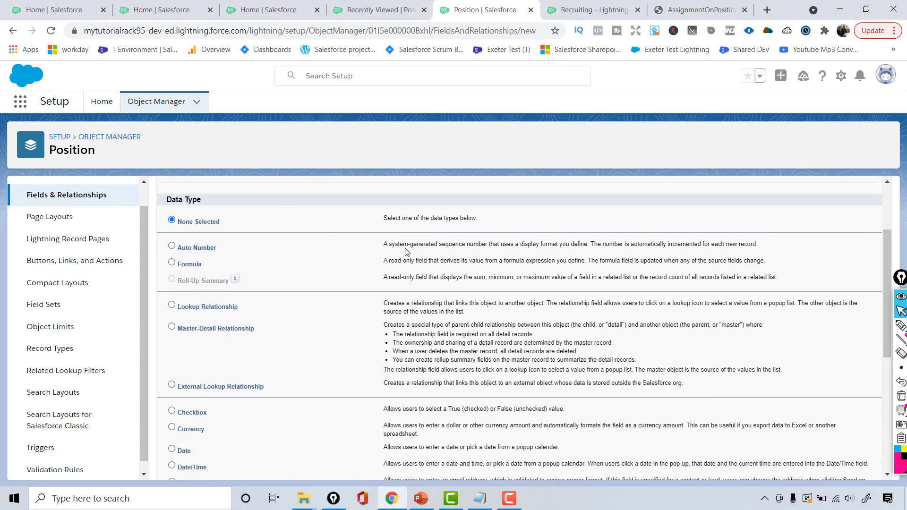
drag(382, 245, 579, 245)
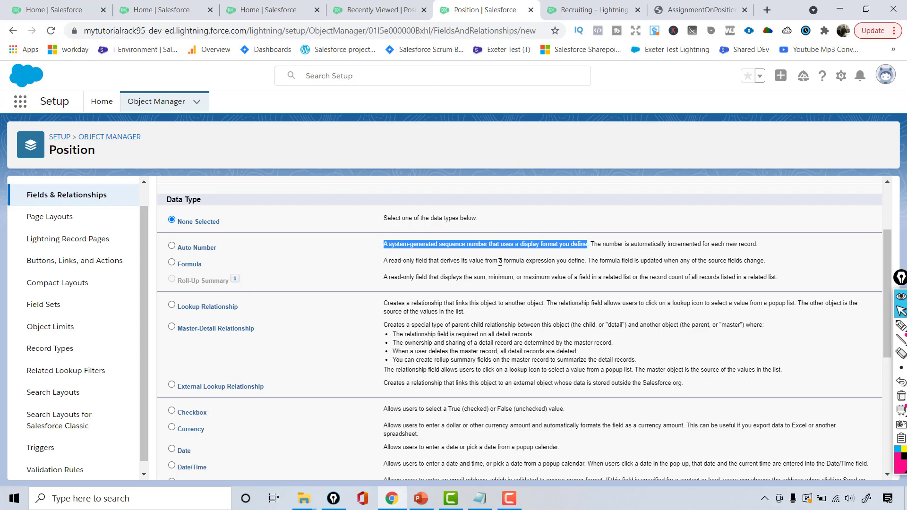
drag(494, 261, 577, 261)
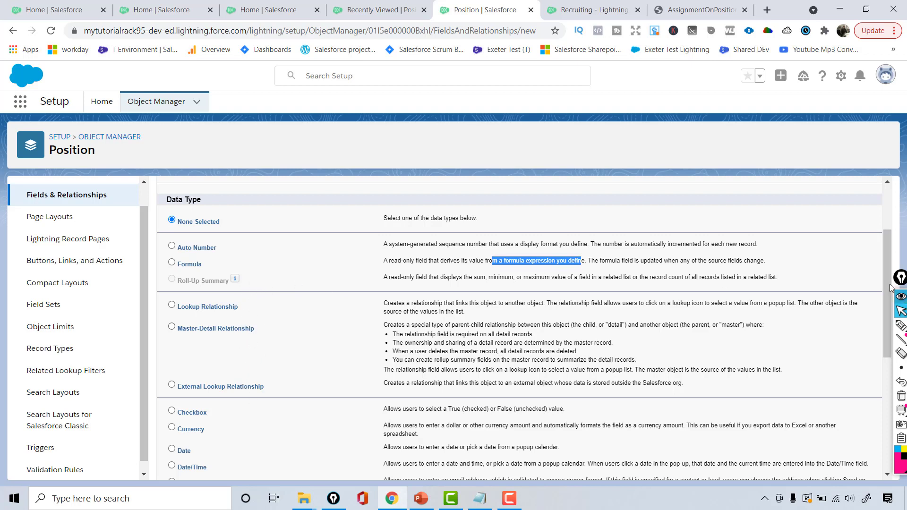
drag(887, 278, 885, 336)
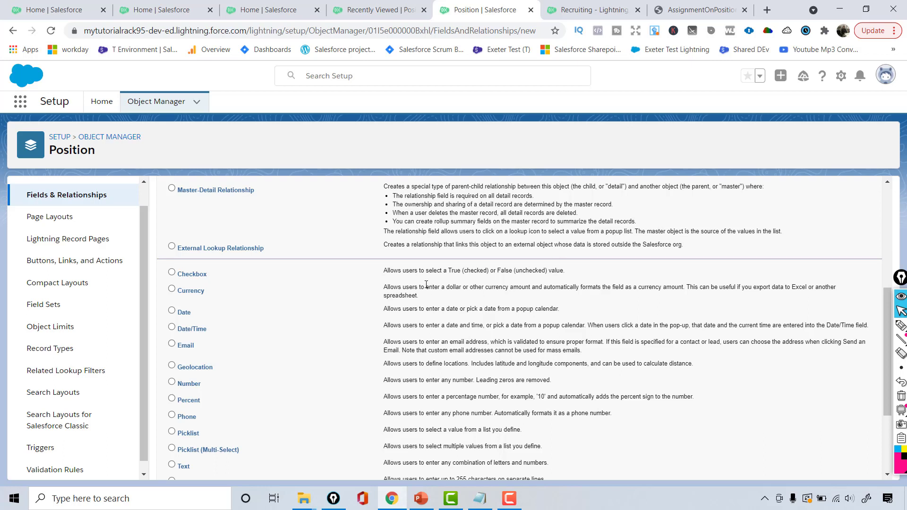
drag(472, 288, 690, 299)
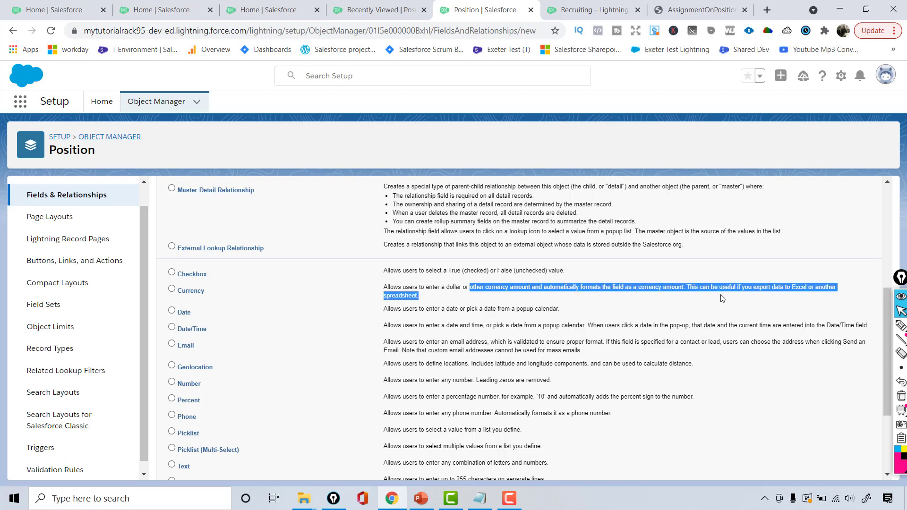
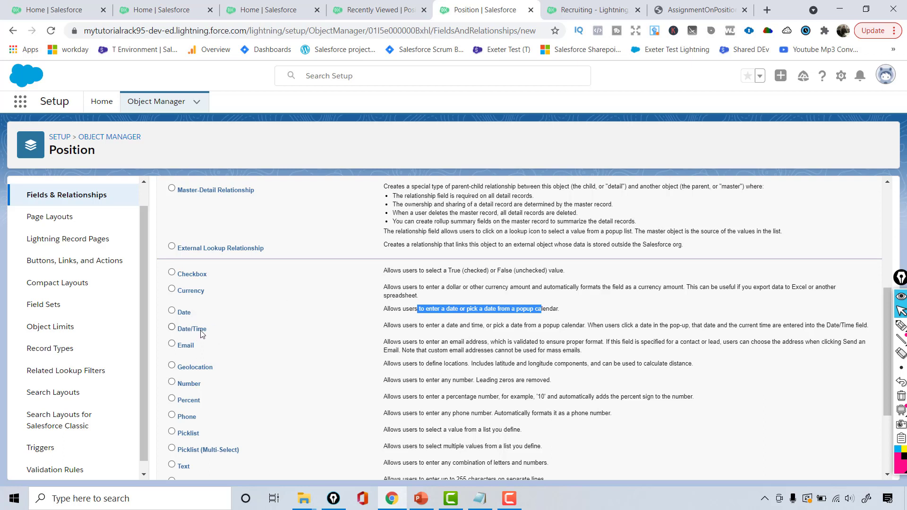
Review the Email, Number and Percent data type descriptions, highlighting the relevant wording in each
click(358, 402)
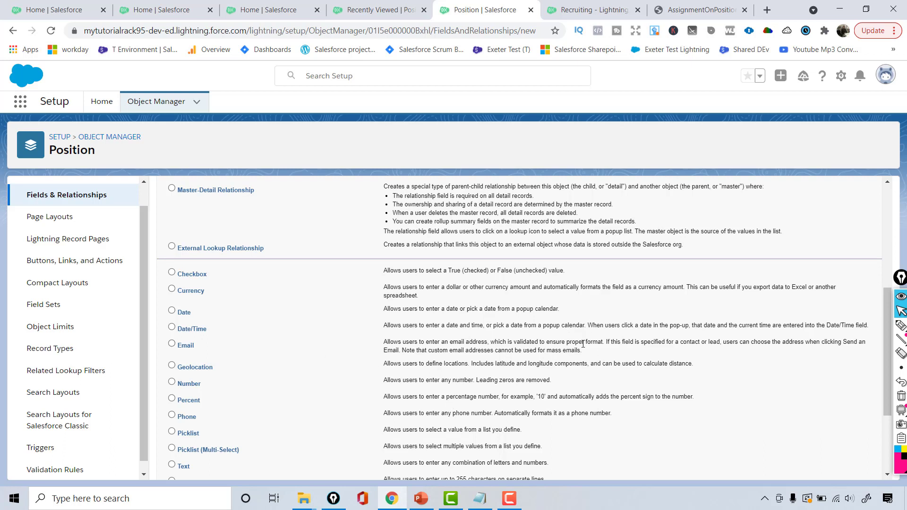
drag(569, 342, 613, 341)
drag(381, 341, 401, 350)
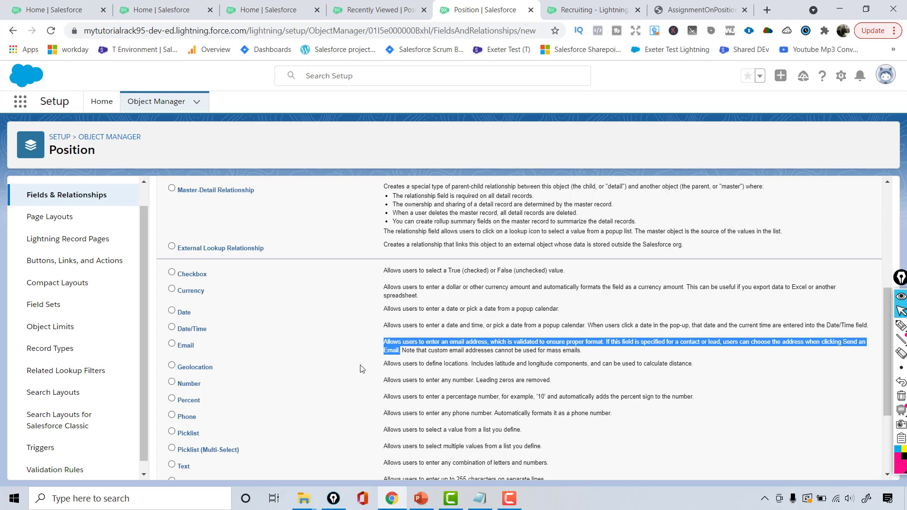
click(391, 364)
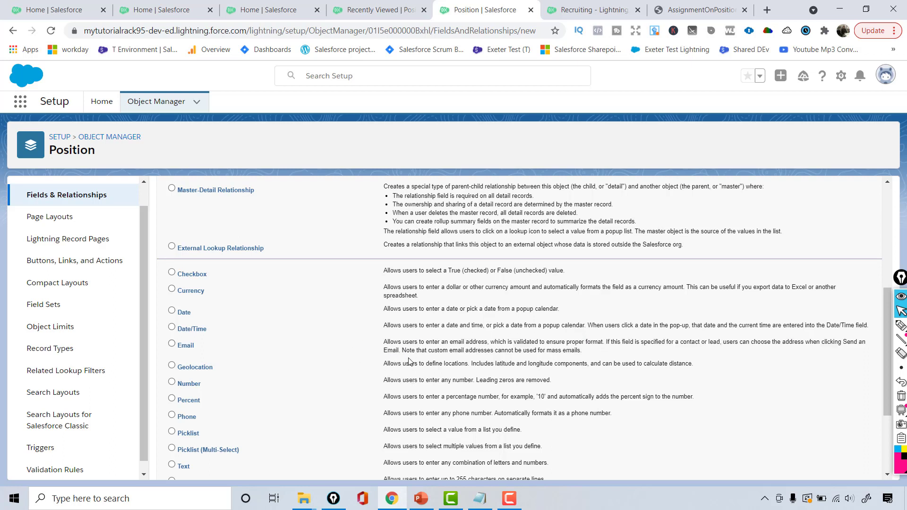
drag(384, 380, 500, 379)
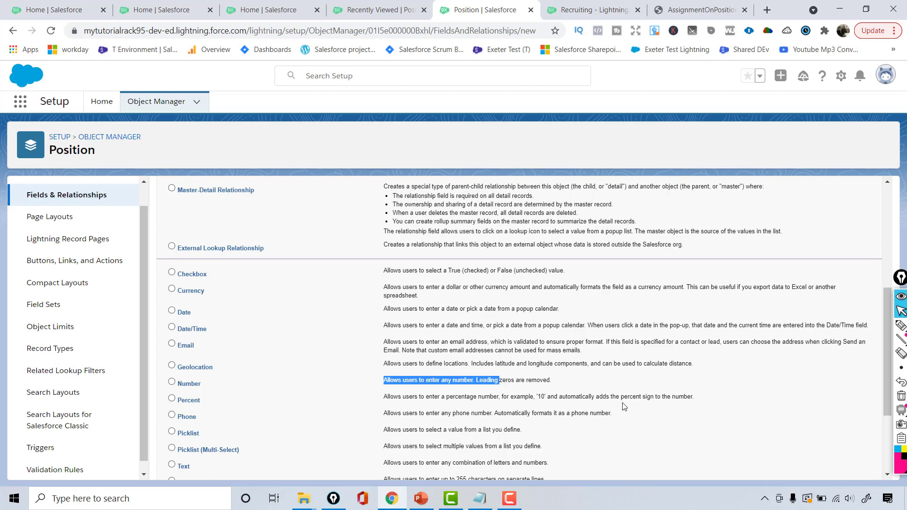
drag(444, 397, 552, 397)
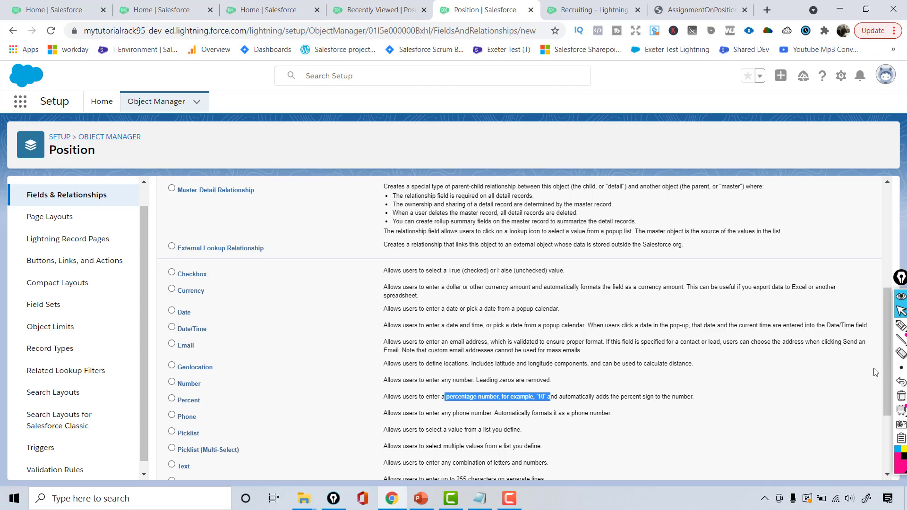
Examine the Picklist (Multi-Select), Text, Text Area and Text Area (Long) descriptions, highlighting the selection rule and character limits
scroll(885, 402, down, 2)
scroll(883, 399, down, 3)
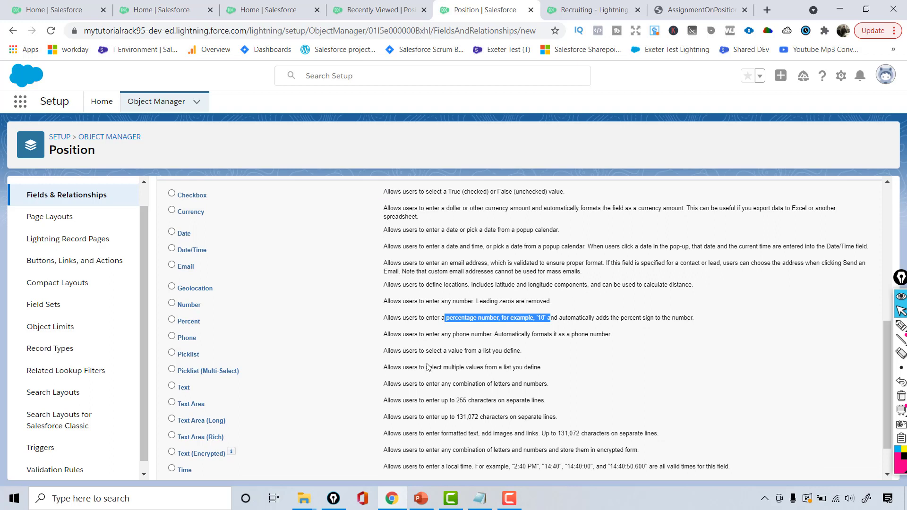
click(386, 367)
drag(386, 366, 547, 372)
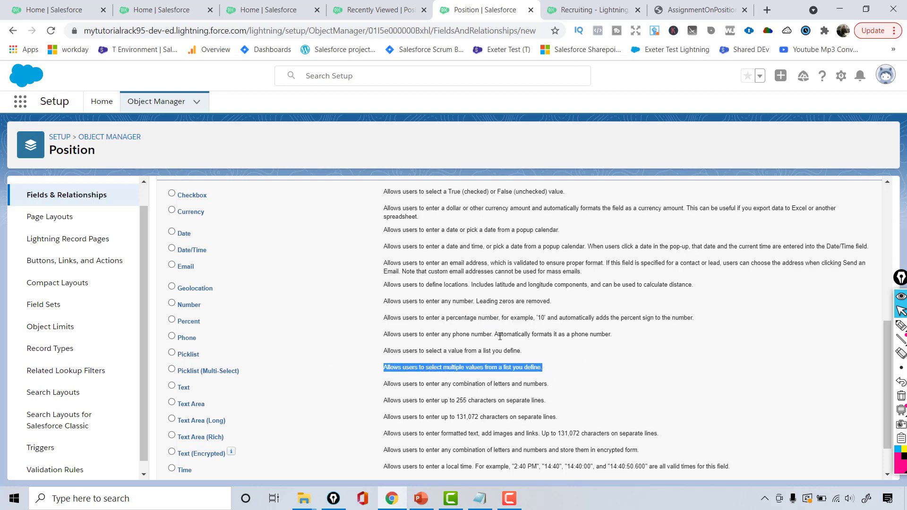
drag(393, 384, 551, 388)
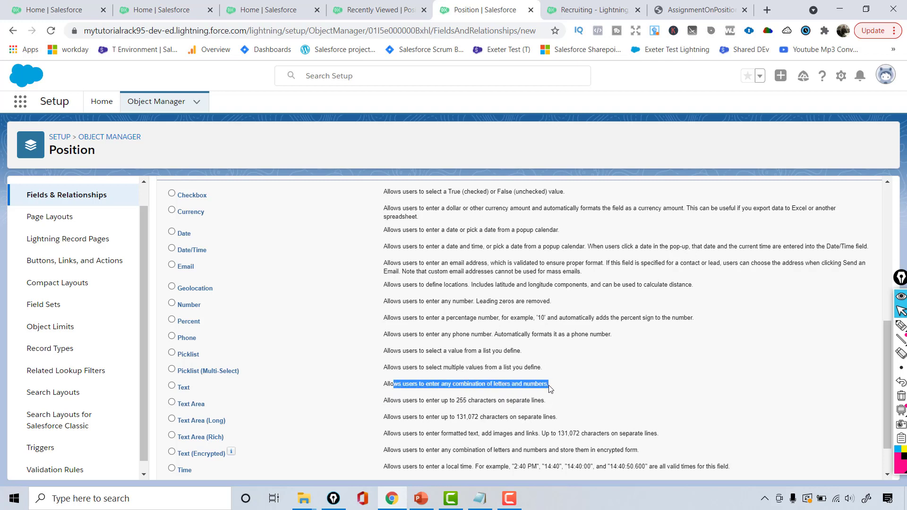
click(415, 385)
drag(383, 385, 558, 397)
drag(455, 400, 501, 410)
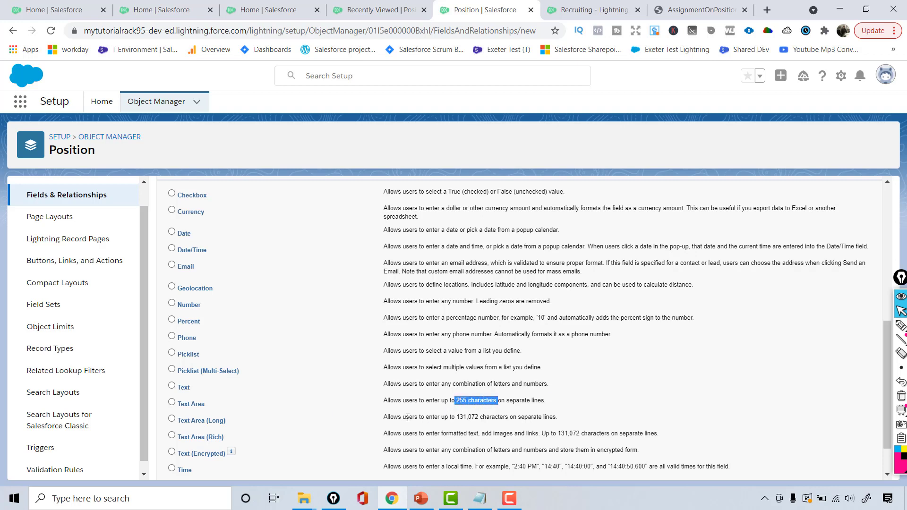
drag(452, 417, 500, 417)
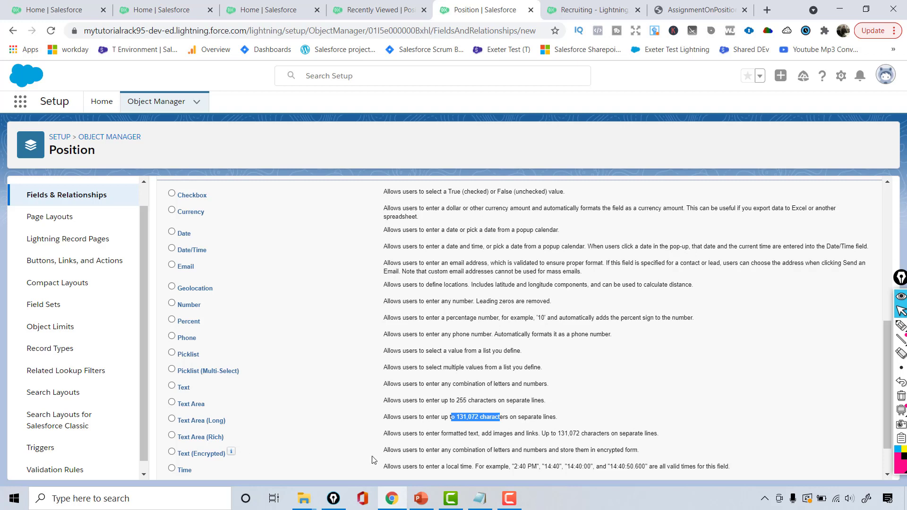
drag(457, 417, 481, 417)
Review the Text (Encrypted), Time and URL descriptions at the end of the data type list
drag(884, 356, 880, 378)
drag(421, 401, 642, 406)
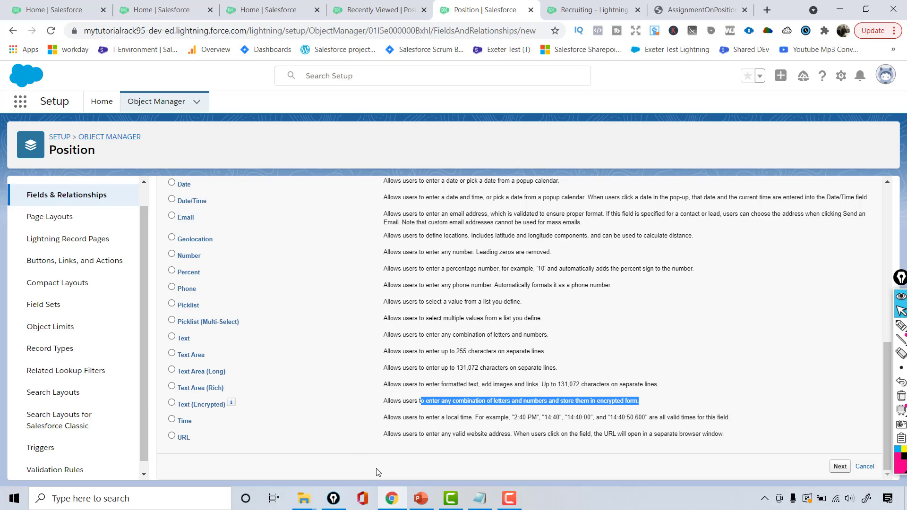
drag(512, 417, 570, 429)
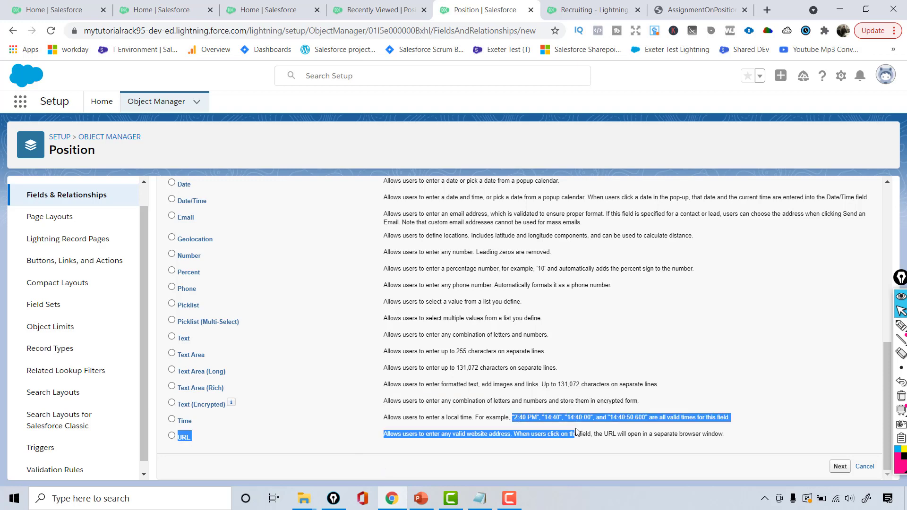
click(589, 434)
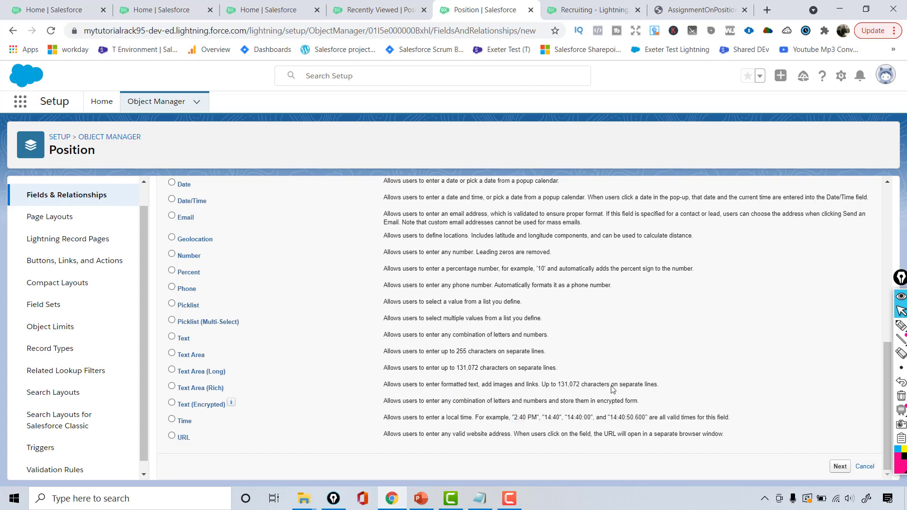
drag(883, 384, 906, 230)
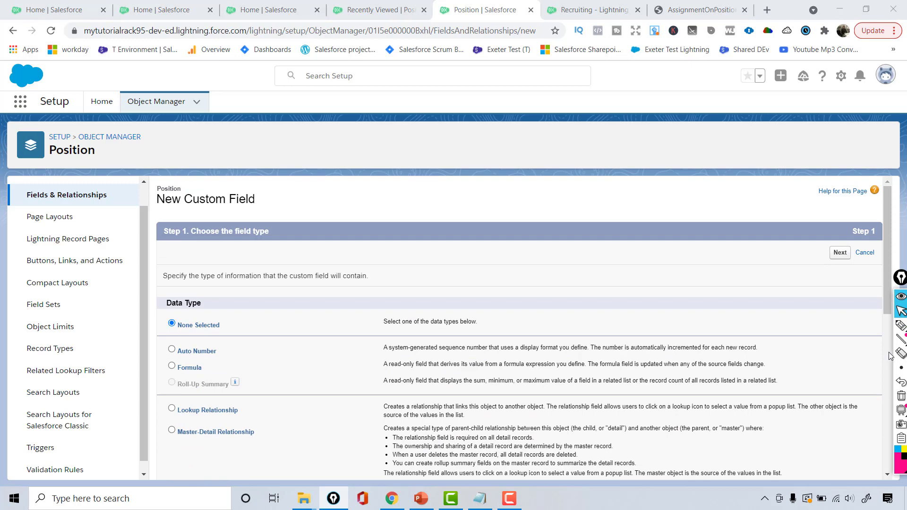
Choose Picklist as the new field's data type and continue to the field details
drag(887, 304, 876, 457)
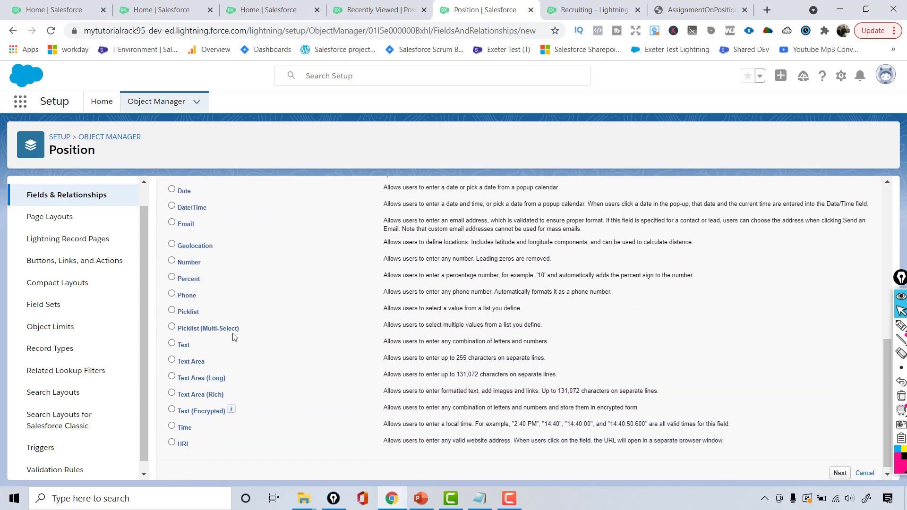
click(172, 312)
Label the field Status and choose to enter its picklist values separated by new lines instead of a global value set
click(323, 279)
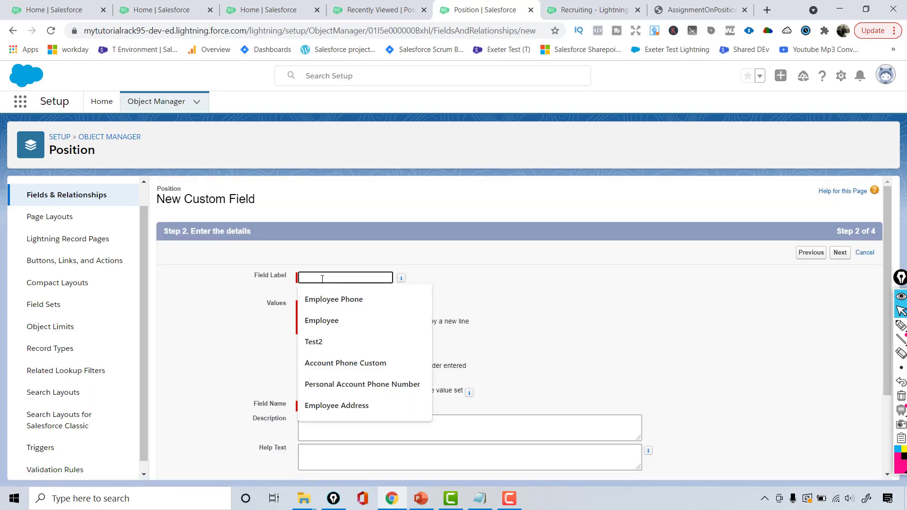
text(Status)
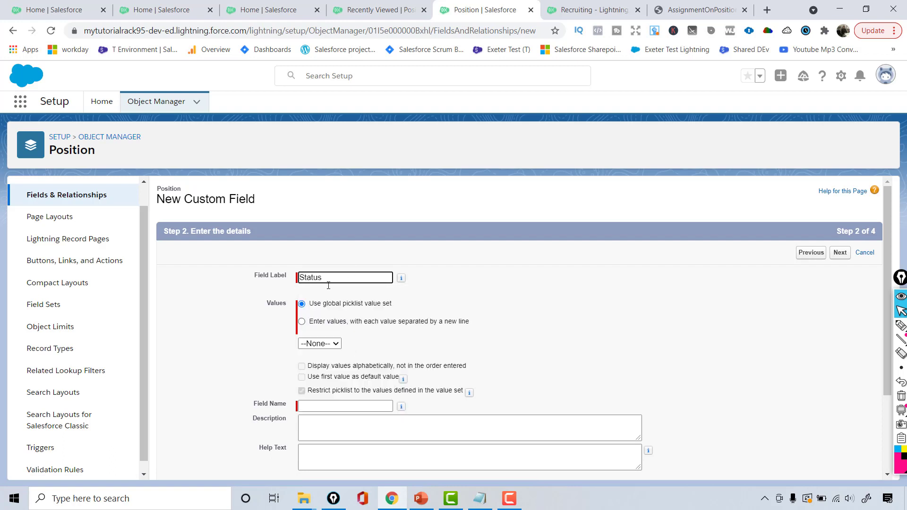
click(313, 305)
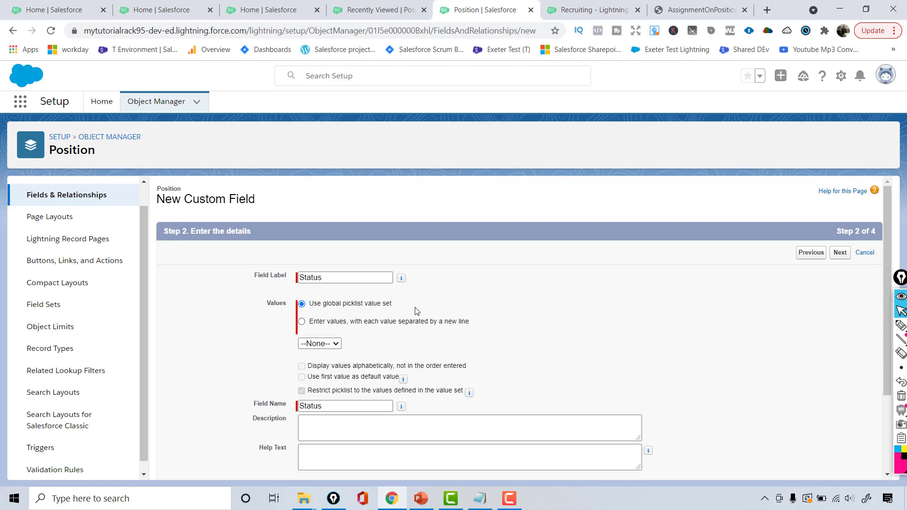
click(380, 321)
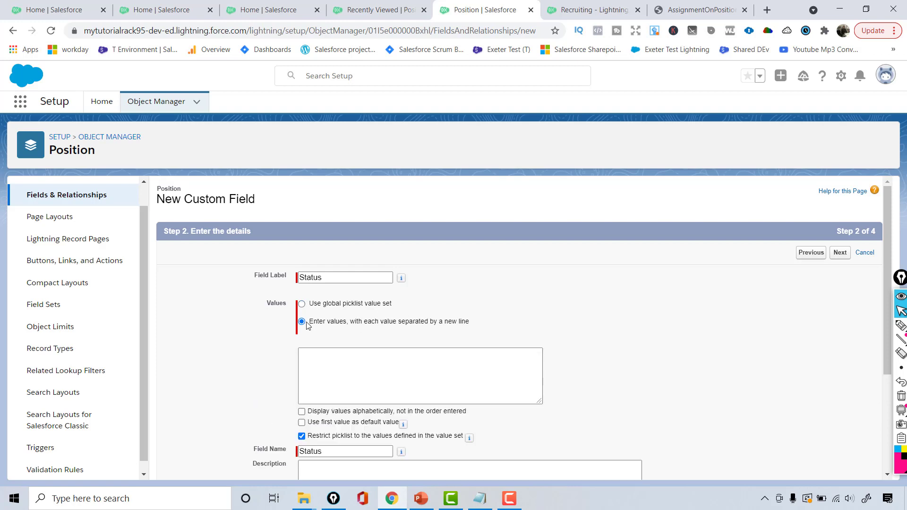
drag(357, 325, 471, 332)
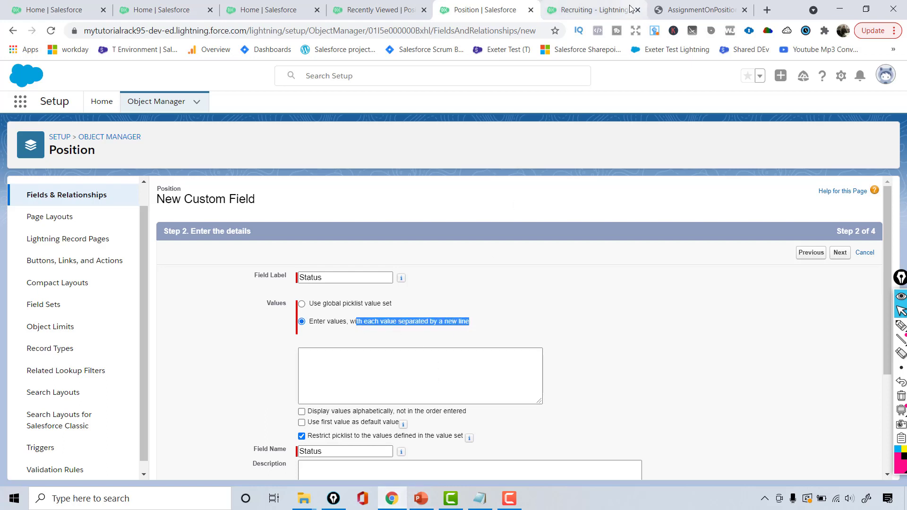
Enter New Position as the first Status picklist value, taken from the assignment PDF
click(703, 8)
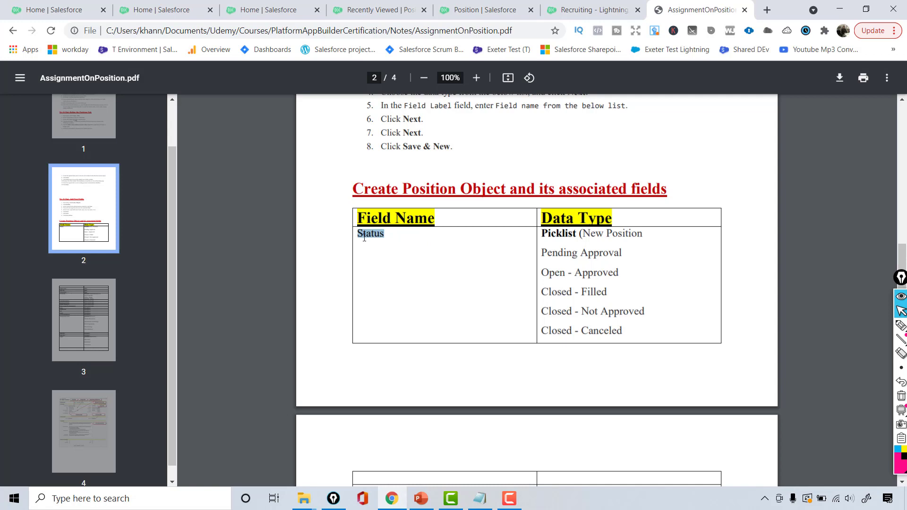
drag(585, 232, 638, 233)
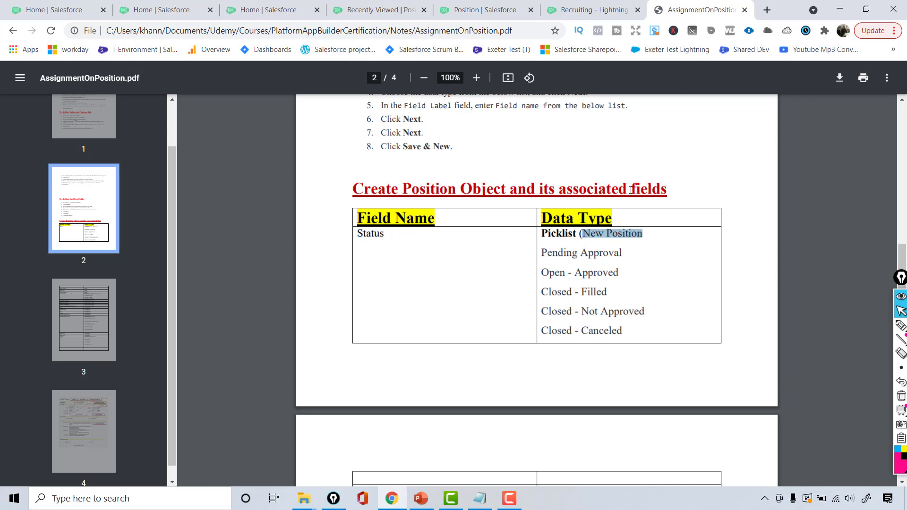
click(582, 10)
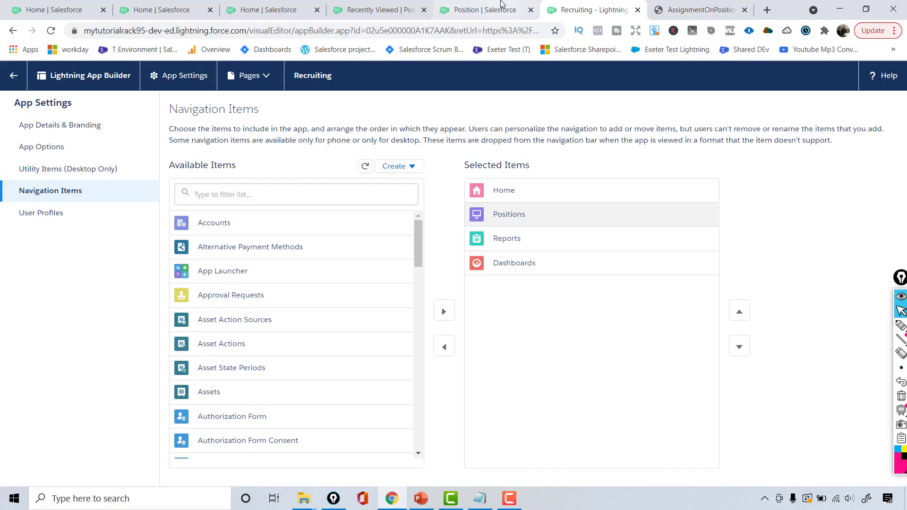
click(473, 10)
click(321, 370)
text(New Position)
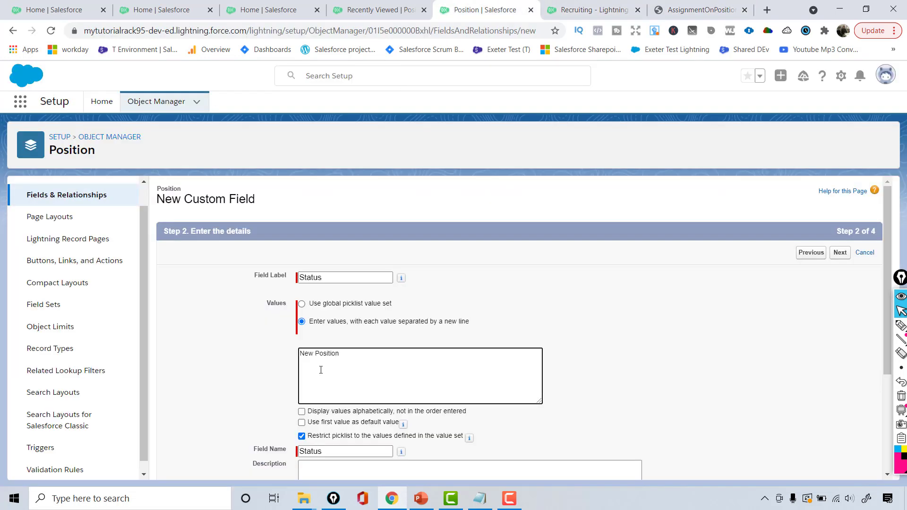
Copy Pending Approval, Open - Approved, Closed - Filled, Closed - Not Approved and Closed - Canceled from the assignment PDF into the Status picklist values
click(682, 5)
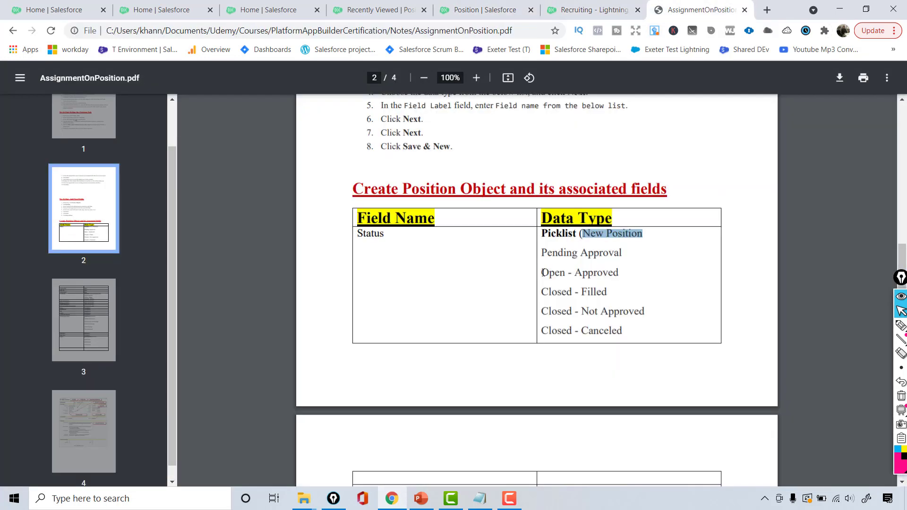
drag(545, 255, 630, 335)
key(ctrl+c)
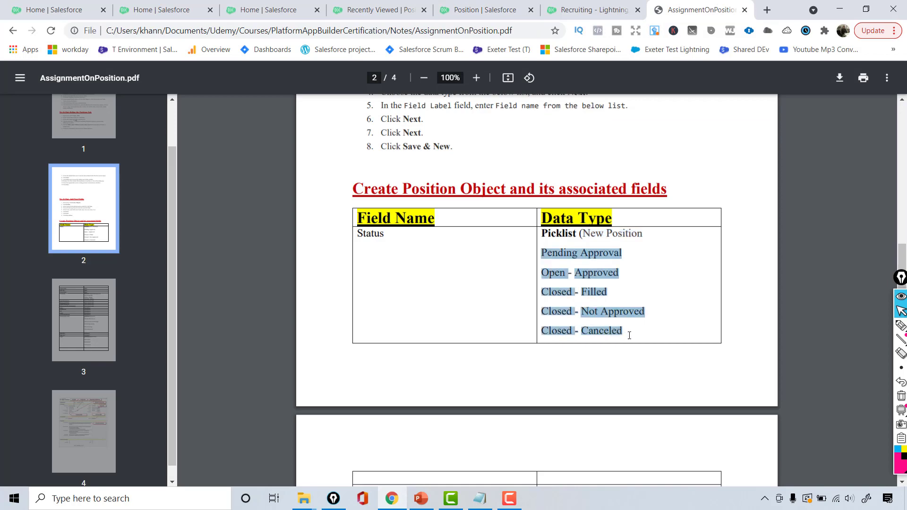
click(604, 9)
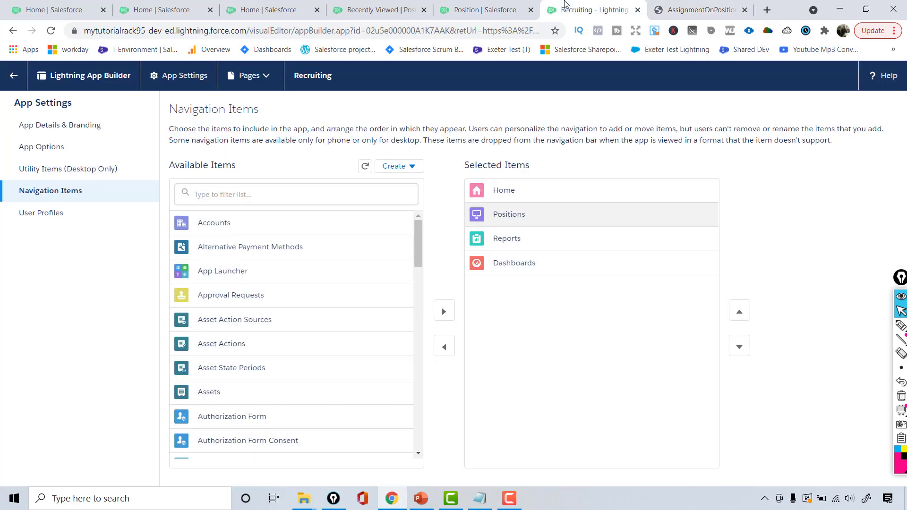
click(475, 9)
key(ctrl+v)
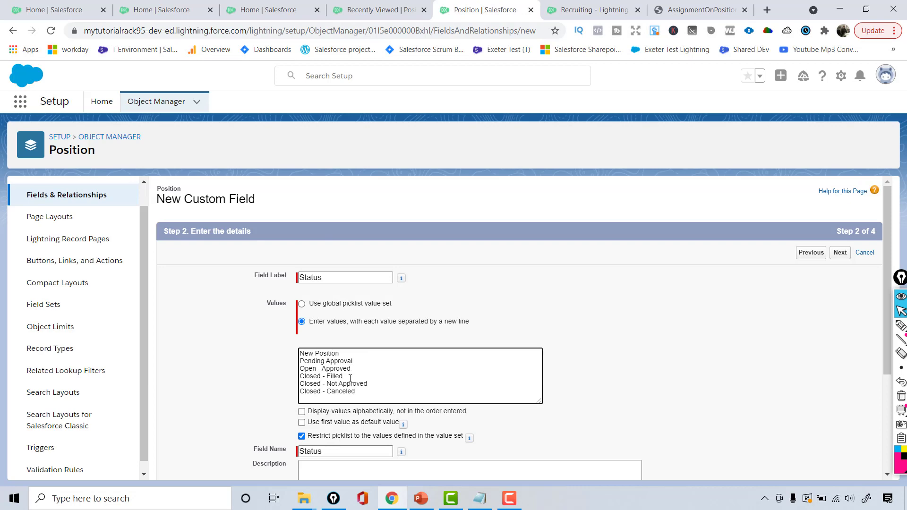
Check the remaining Position fields on page 3 of the assignment PDF and return to the new field form
click(681, 4)
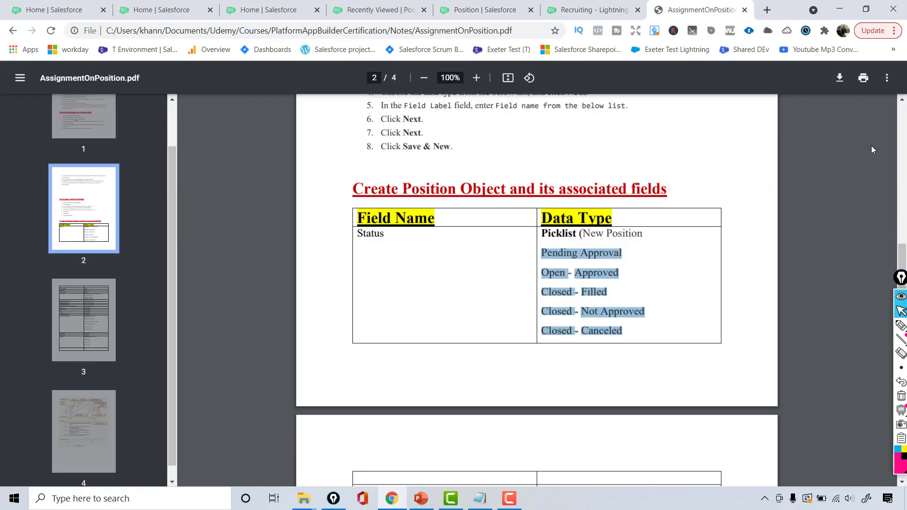
scroll(901, 246, down, 5)
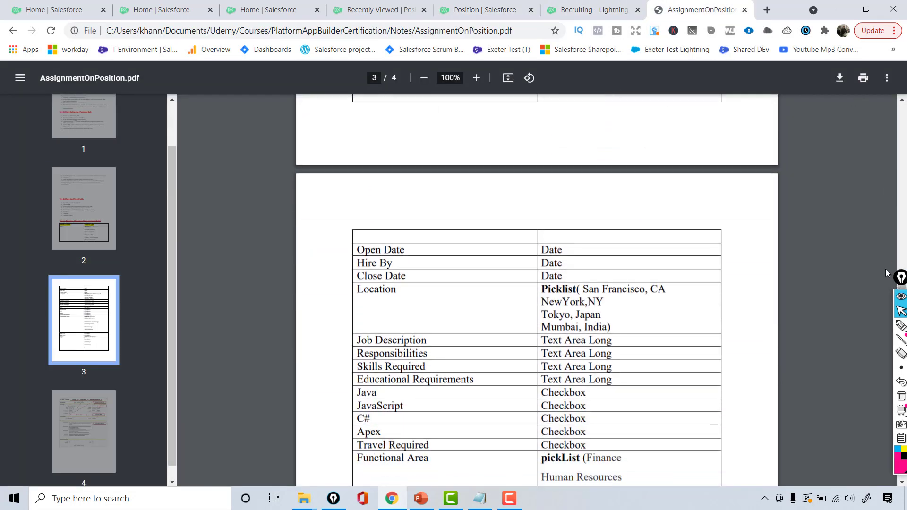
click(586, 9)
click(487, 9)
Review the Status label, the entered picklist values and the option to display values alphabetically
click(330, 278)
double_click(330, 278)
click(352, 327)
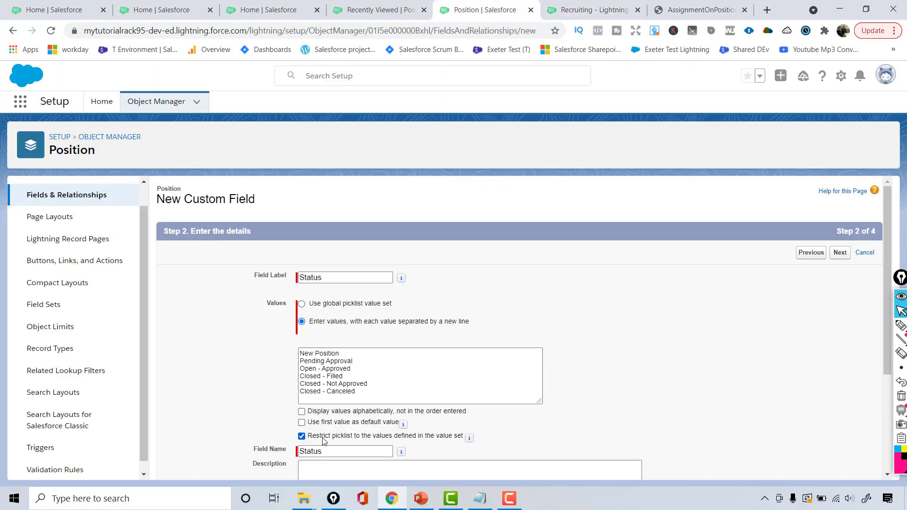
click(327, 393)
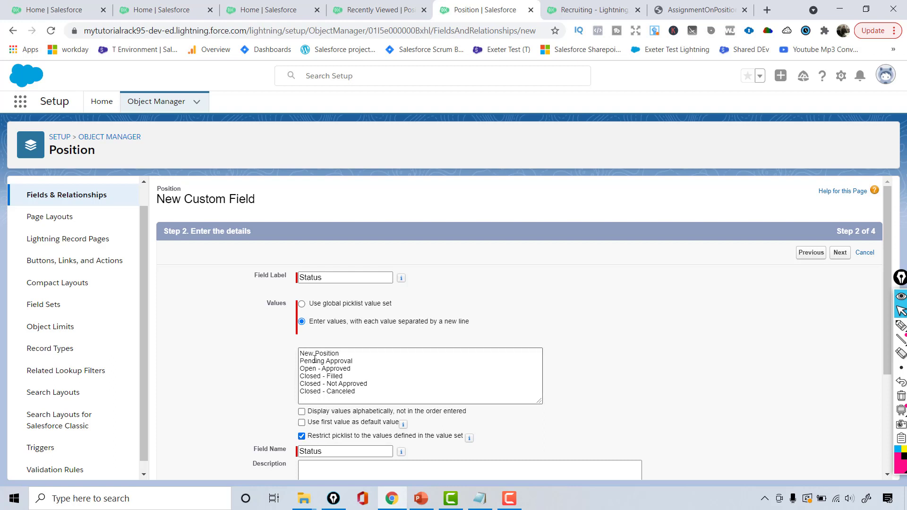
drag(355, 392, 299, 354)
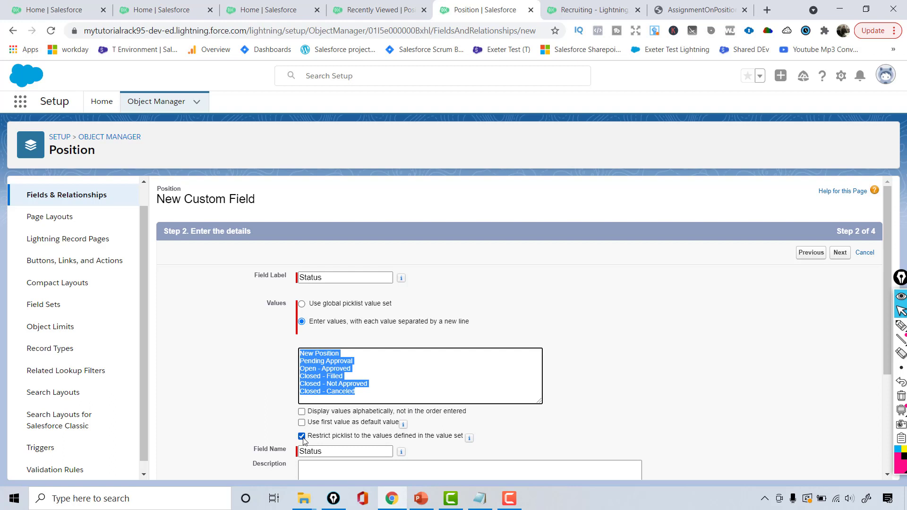
click(362, 390)
drag(350, 394, 305, 349)
drag(332, 412, 405, 414)
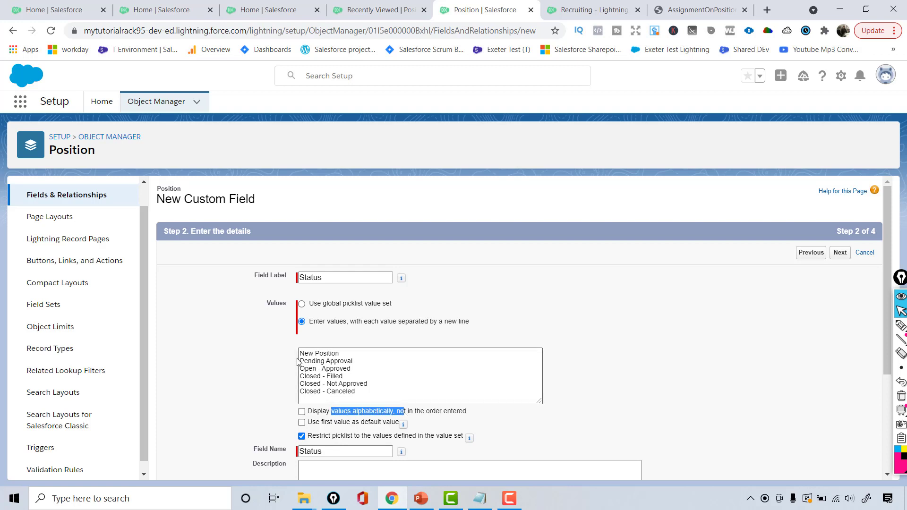
Make the first picklist value, New Position, the default for the Status field
drag(310, 425, 401, 427)
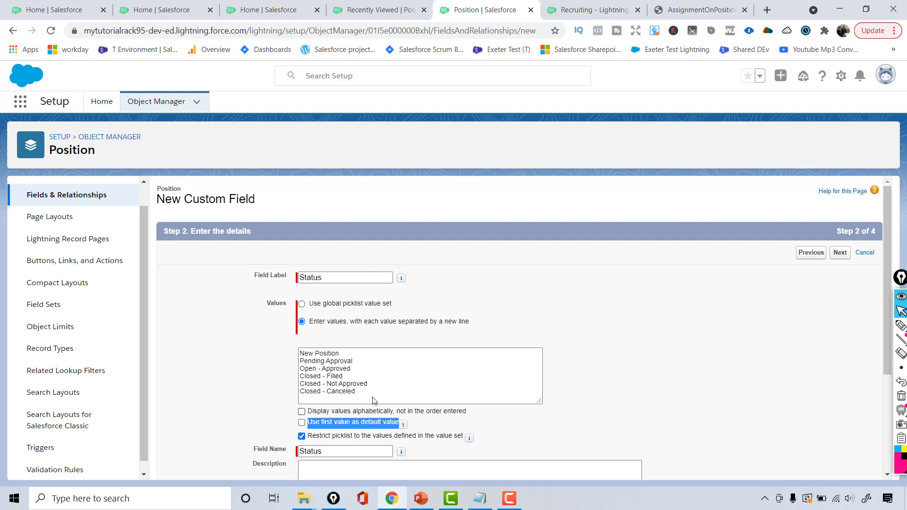
mouse_move(338, 354)
mouse_down()
mouse_move(300, 355)
mouse_move(339, 354)
mouse_up()
click(308, 361)
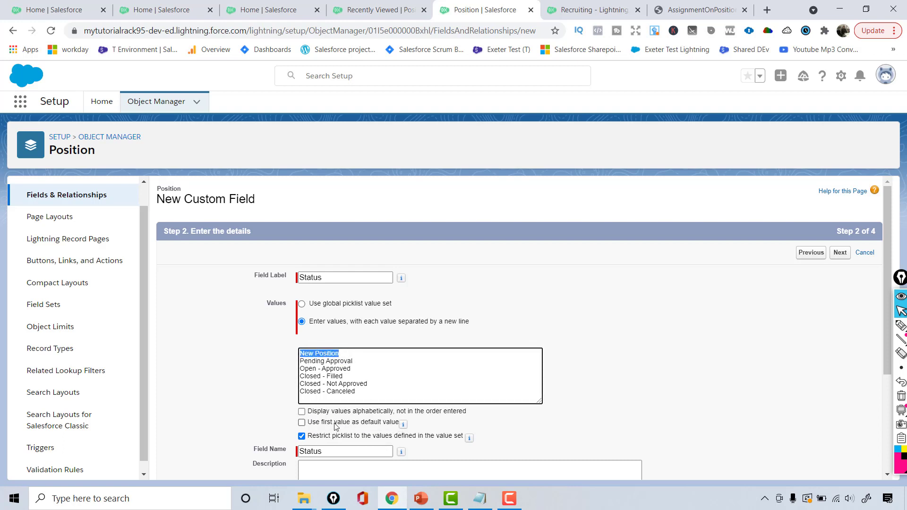
click(302, 424)
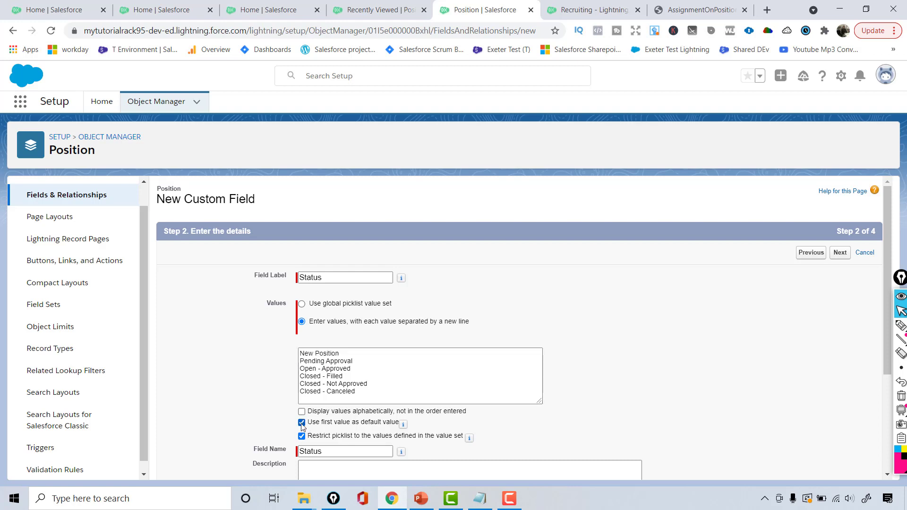
drag(301, 354, 329, 349)
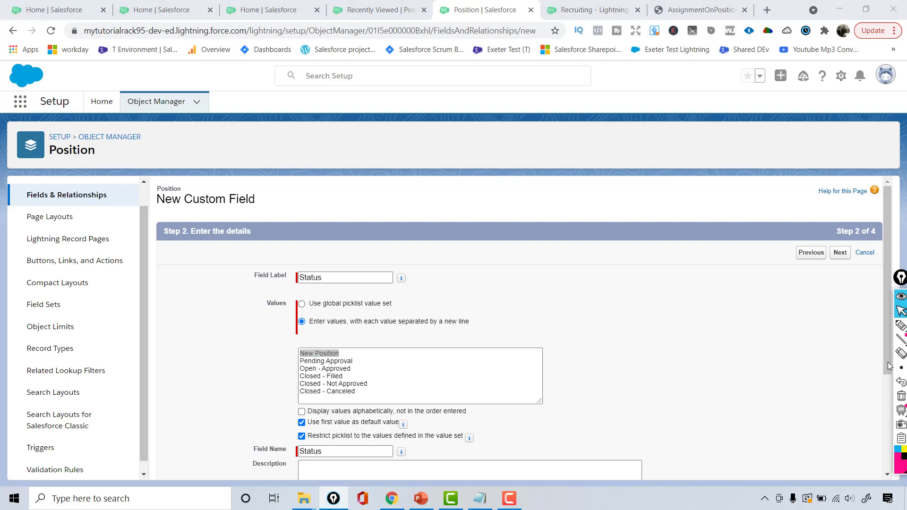
Review the required-value option, leave the Status field optional and continue to field-level security
scroll(888, 373, down, 3)
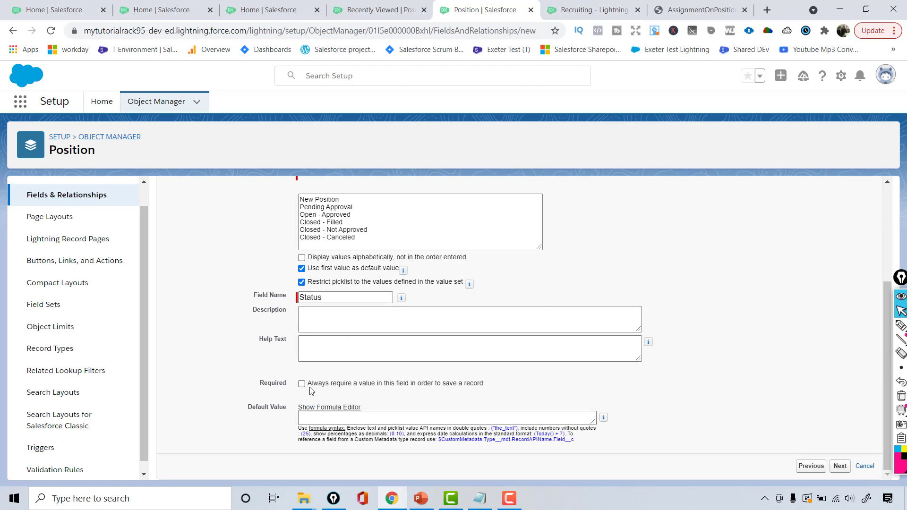
drag(315, 386, 492, 402)
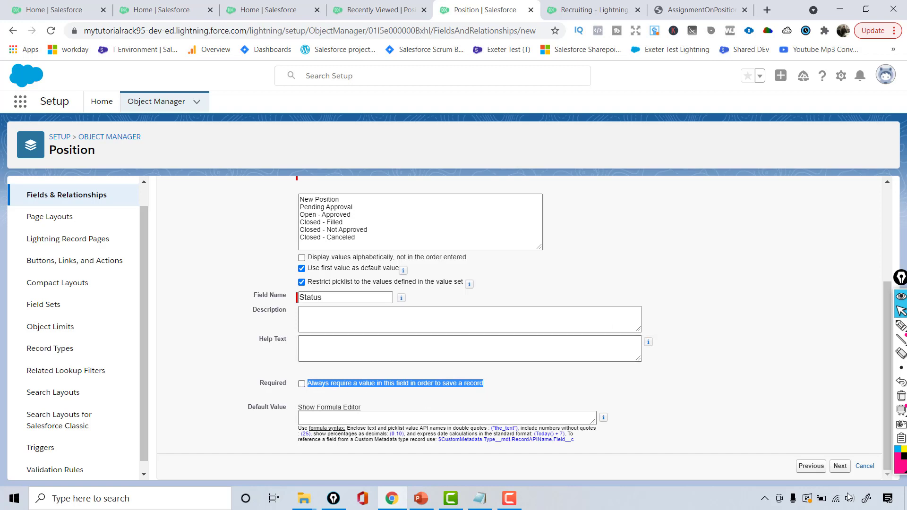
click(842, 469)
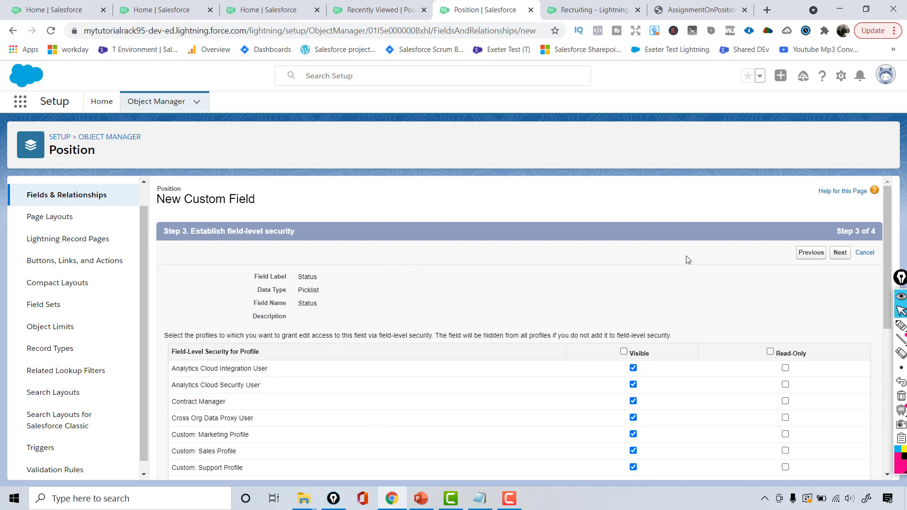
Make the Status field visible to all profiles without read-only restrictions and continue to the page layouts
drag(890, 287, 887, 311)
scroll(888, 311, up, 1)
click(623, 306)
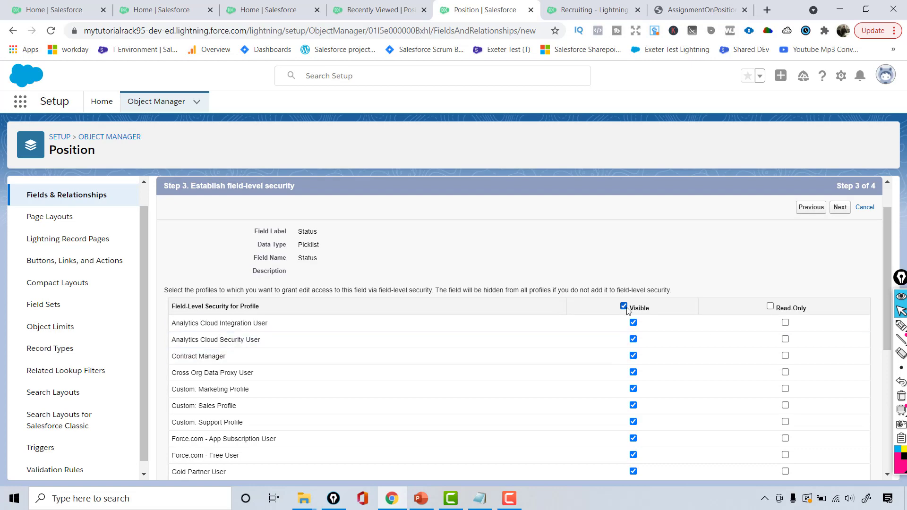
drag(887, 279, 870, 425)
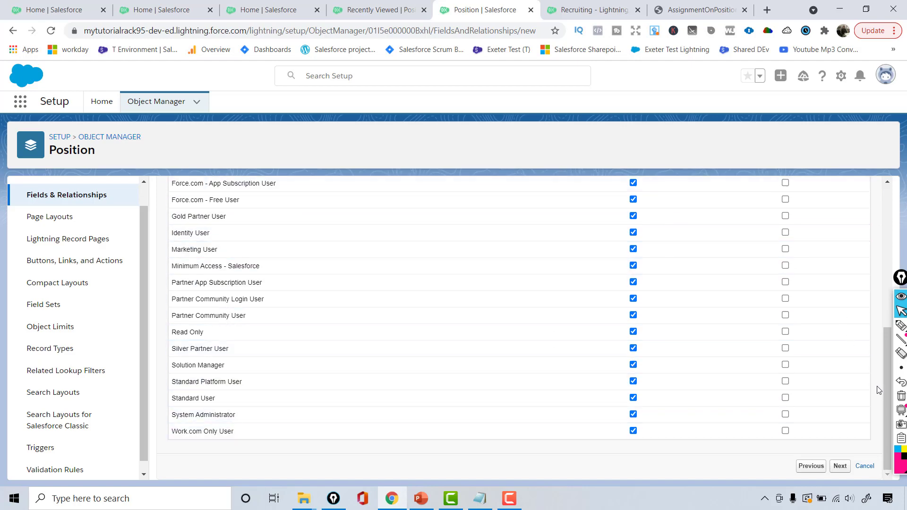
drag(885, 391, 868, 244)
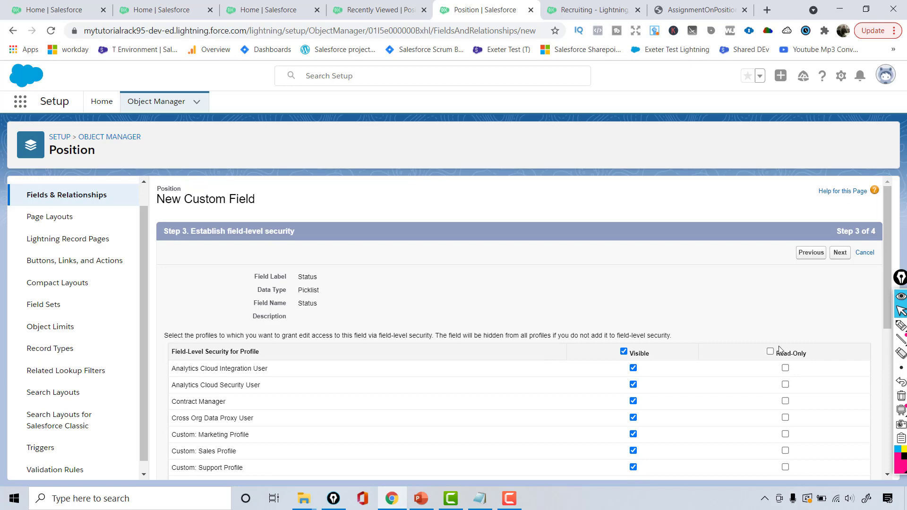
drag(890, 301, 887, 369)
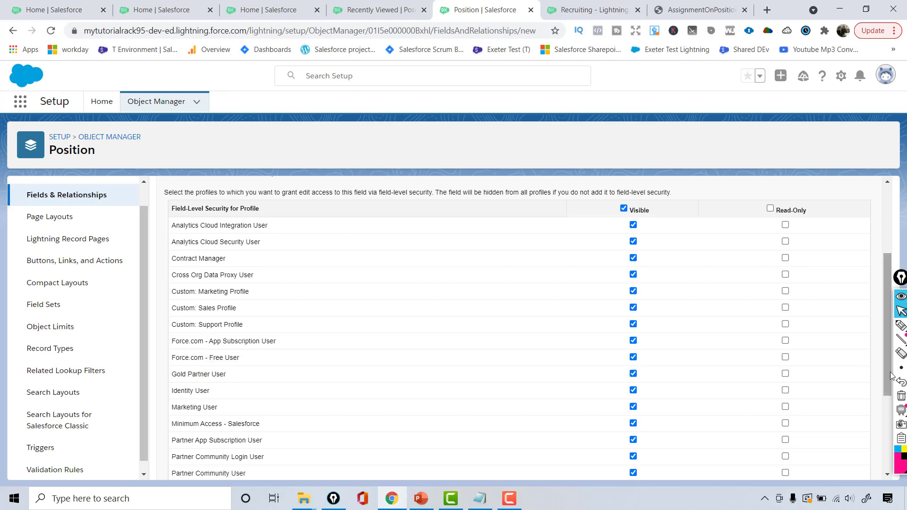
mouse_move(900, 369)
drag(891, 379, 885, 472)
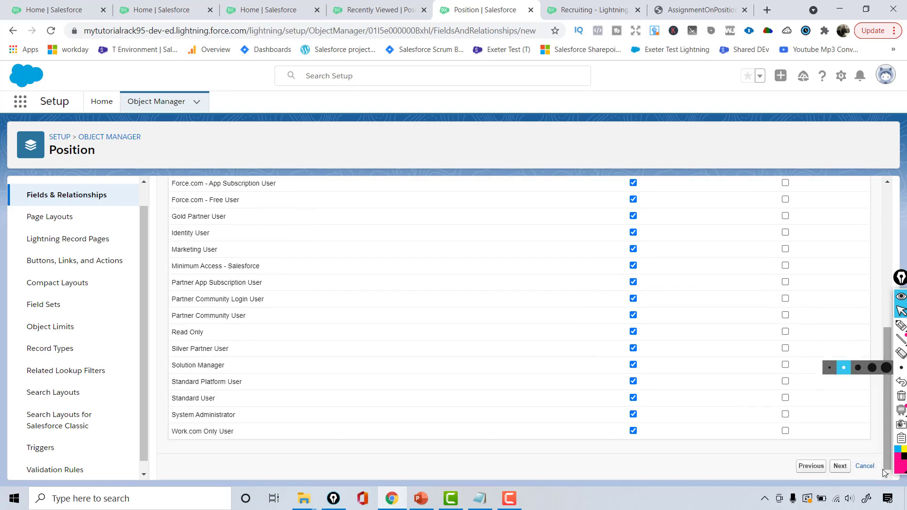
click(841, 467)
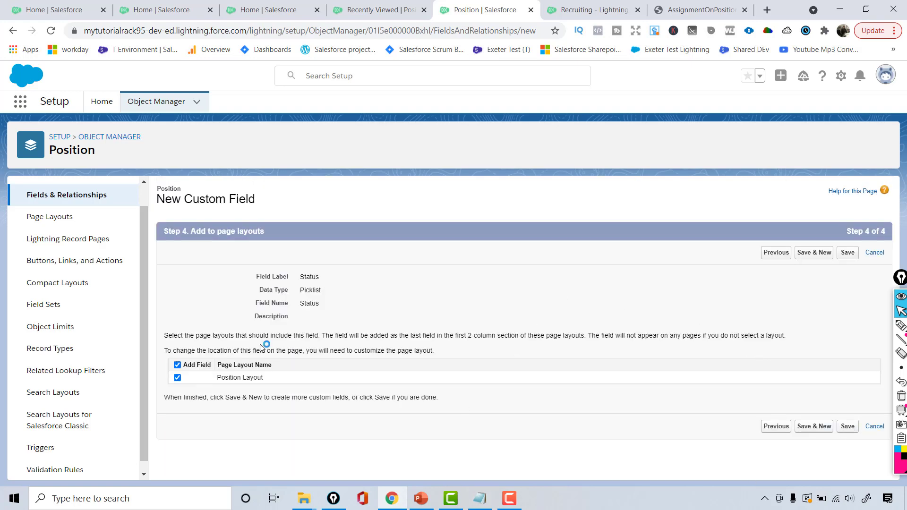
Save the Status field with Position Layout included, and check its field name and data type in the field list
drag(221, 378, 267, 385)
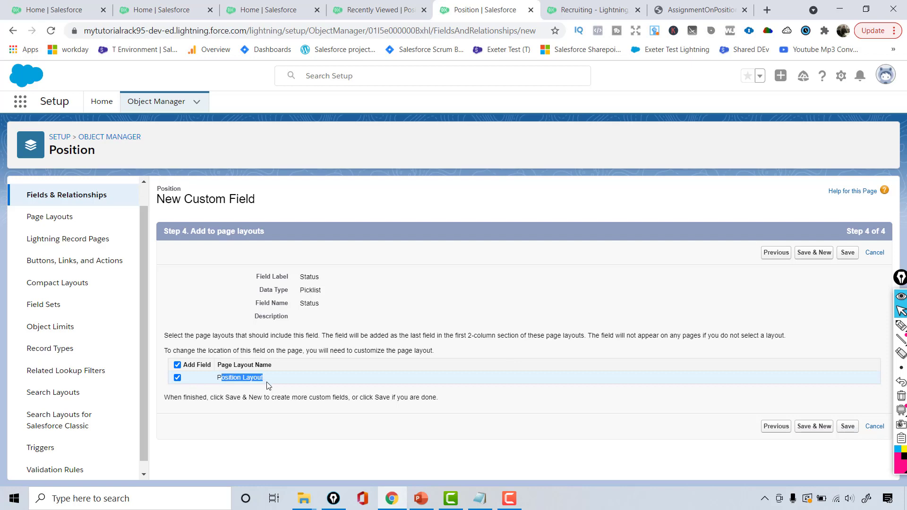
click(849, 428)
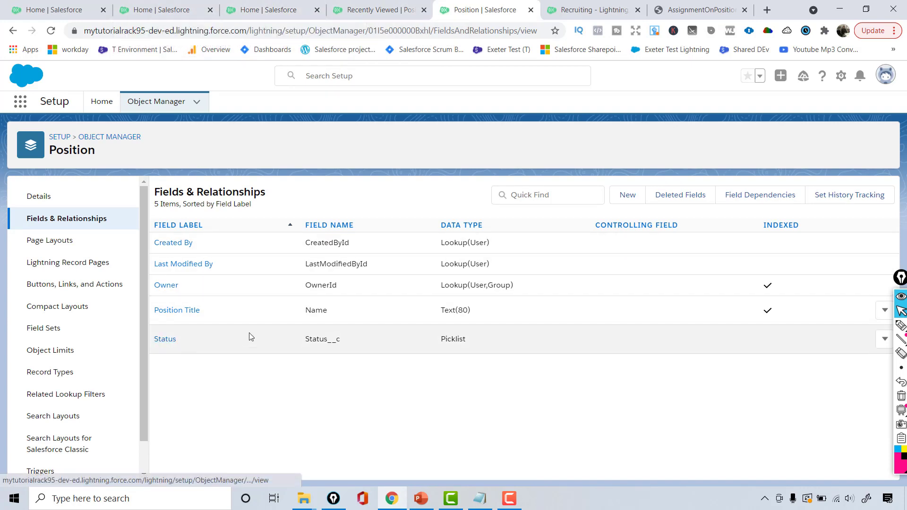
drag(365, 340, 305, 344)
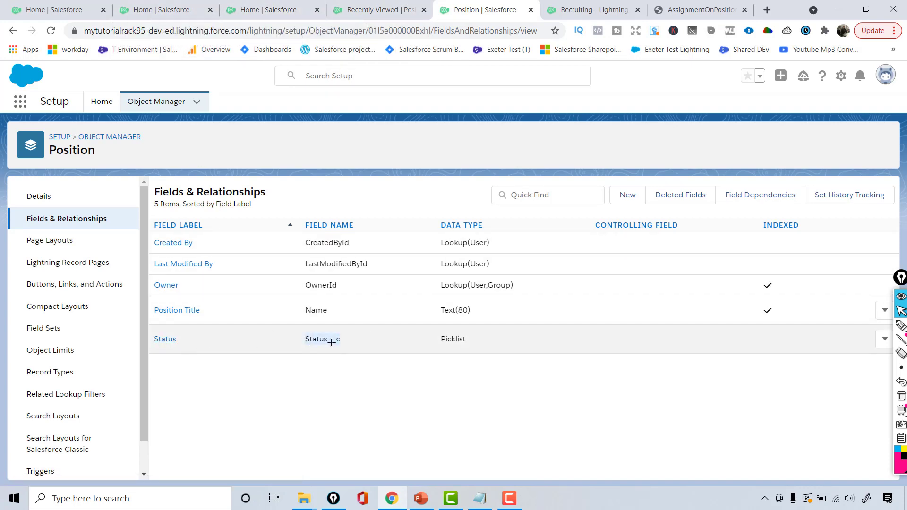
drag(490, 347, 439, 341)
Open the new Position record form in the Recruiting app, closing and reopening it to load the Status field
click(372, 9)
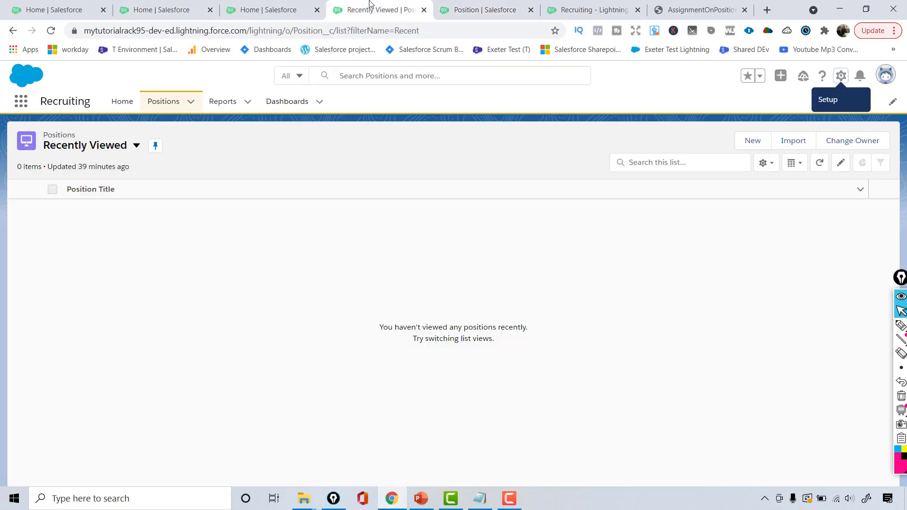
click(167, 100)
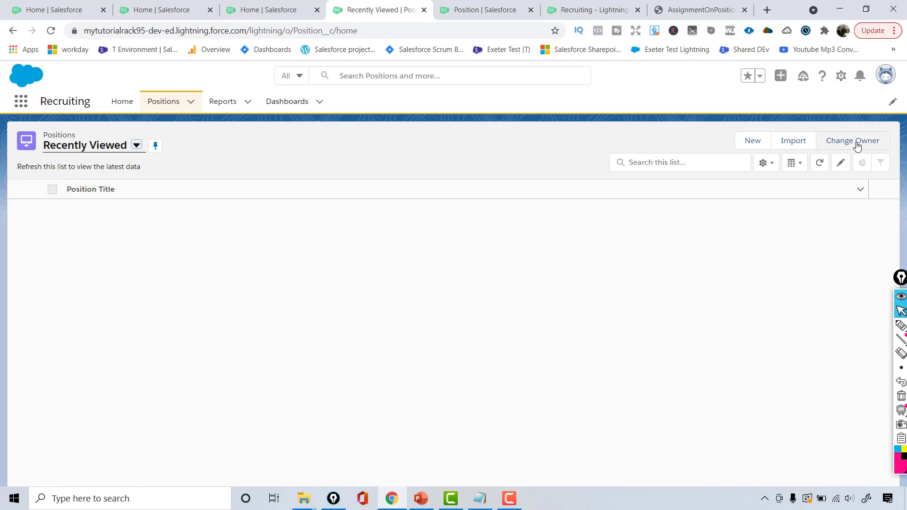
click(750, 141)
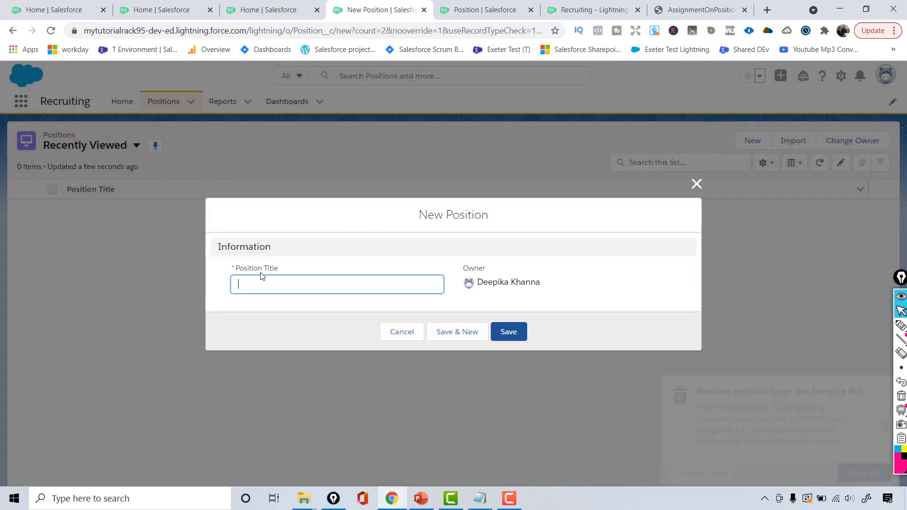
click(693, 188)
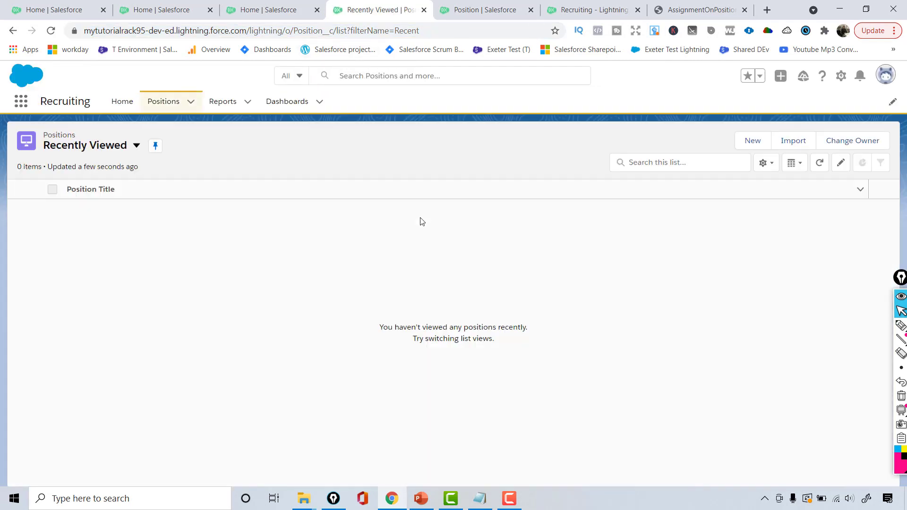
click(756, 139)
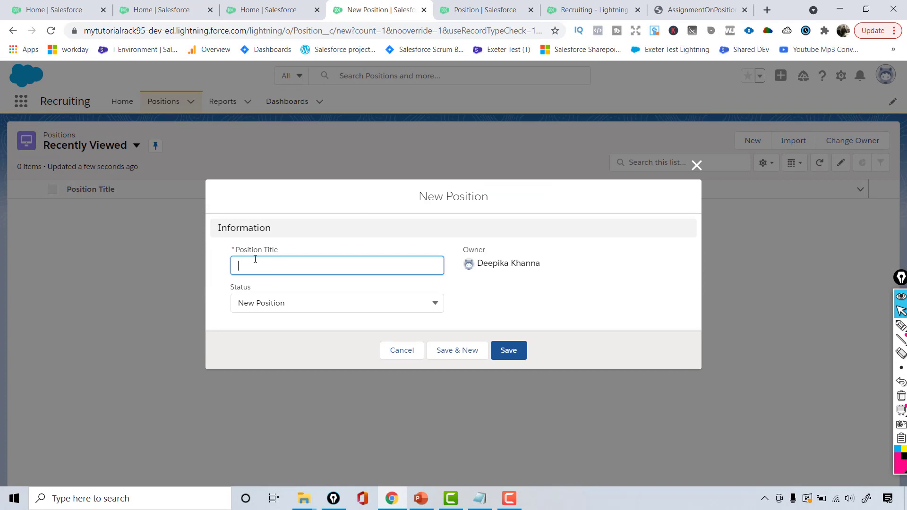
Examine the Status picklist values on the new Position form, and close the form without saving
click(280, 306)
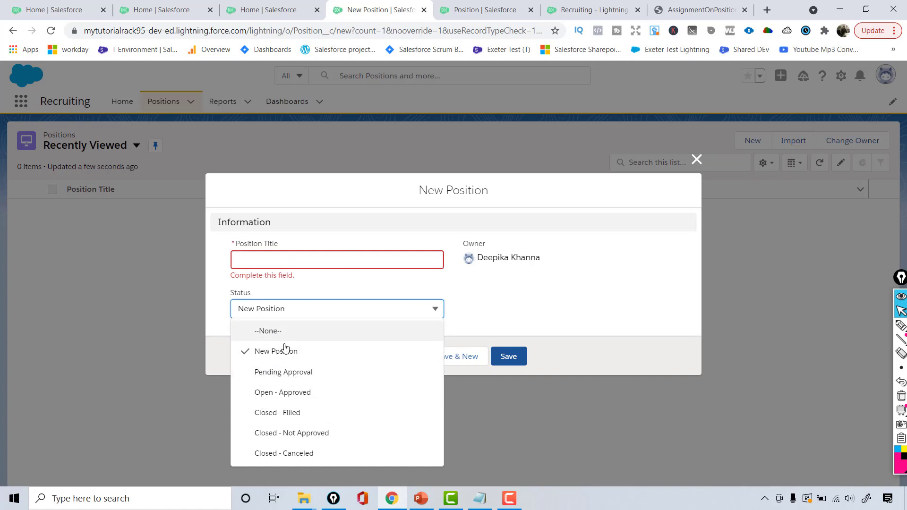
click(429, 147)
click(698, 159)
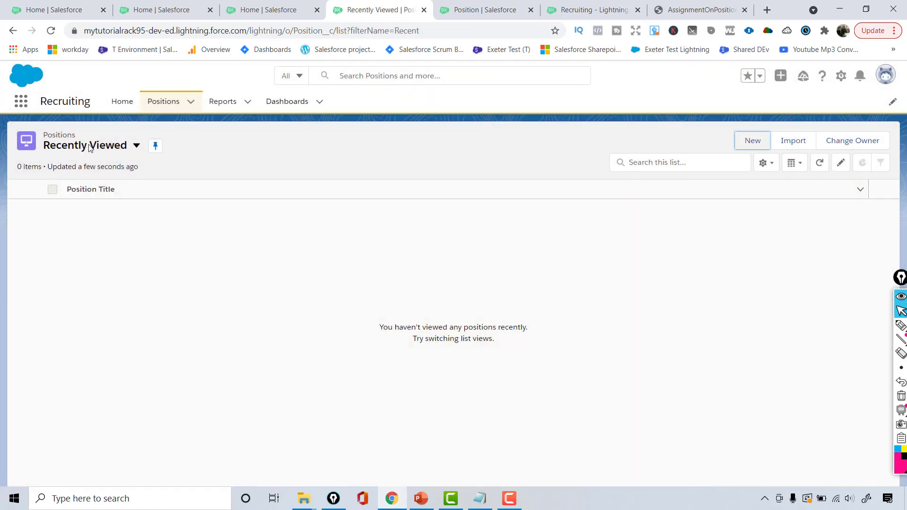
Open Salesforce Setup, search for "schema" and open Schema Builder
click(843, 78)
click(812, 115)
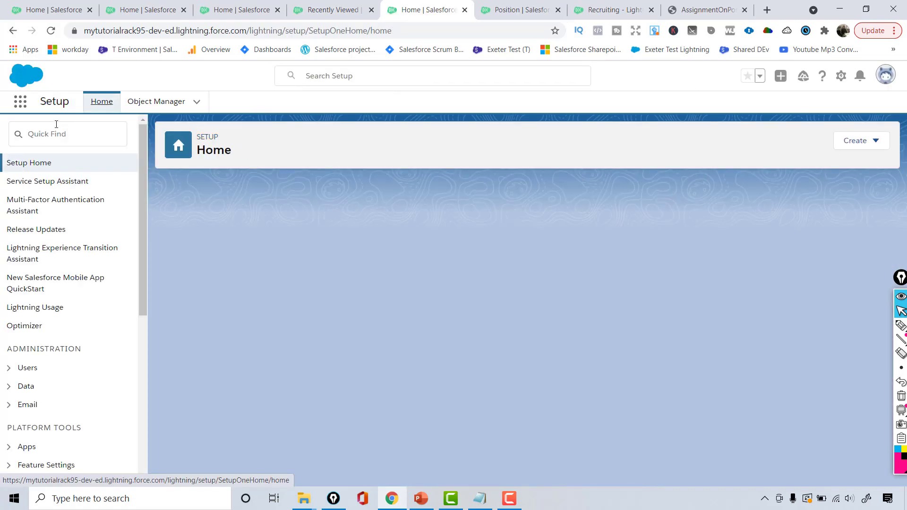
click(56, 125)
text(schema)
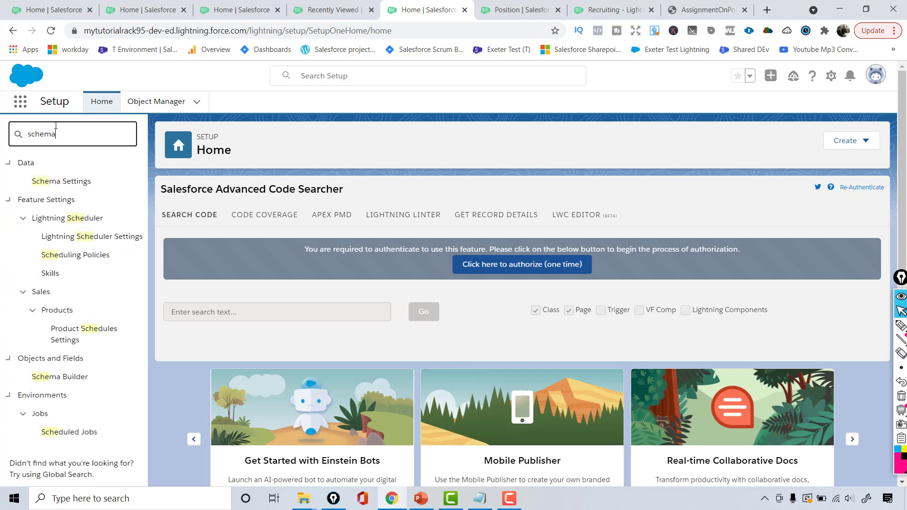
click(56, 222)
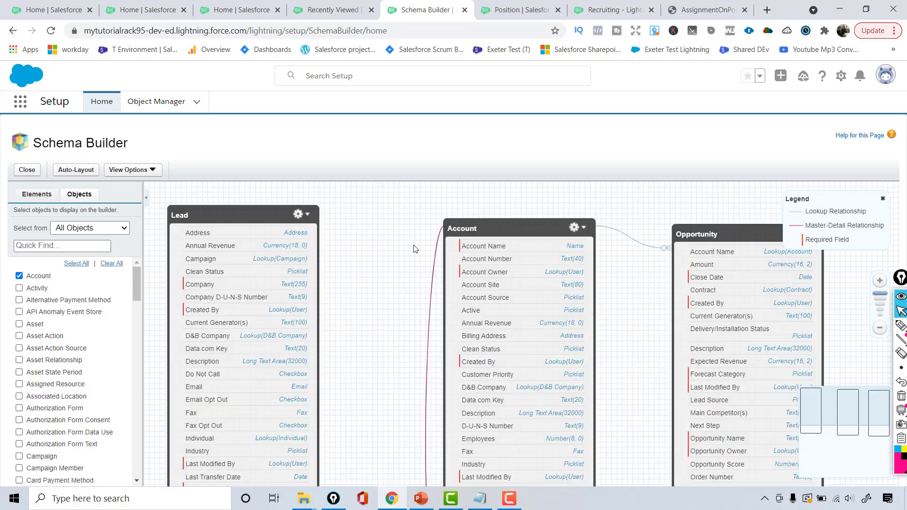
Clear all objects from the schema canvas, filter the objects by "Pos", and display and reposition only the Position object
click(111, 263)
click(70, 250)
text(Pos)
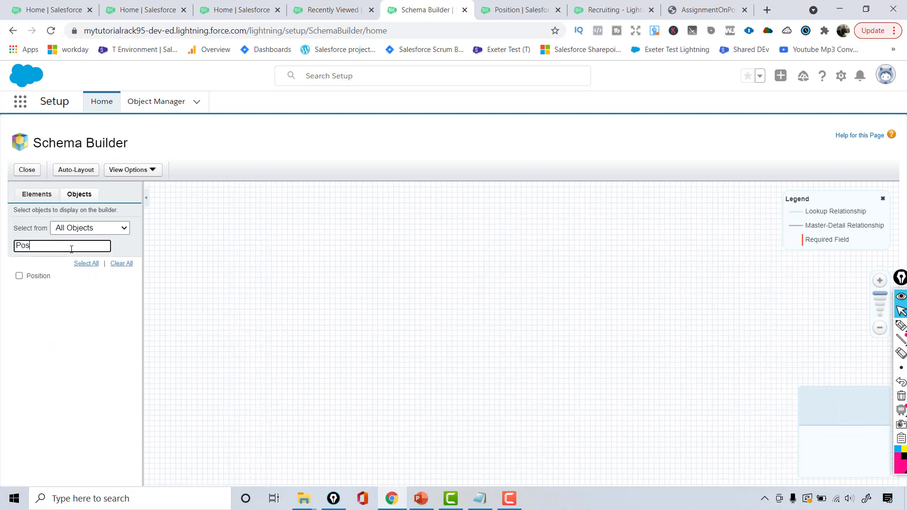
click(19, 276)
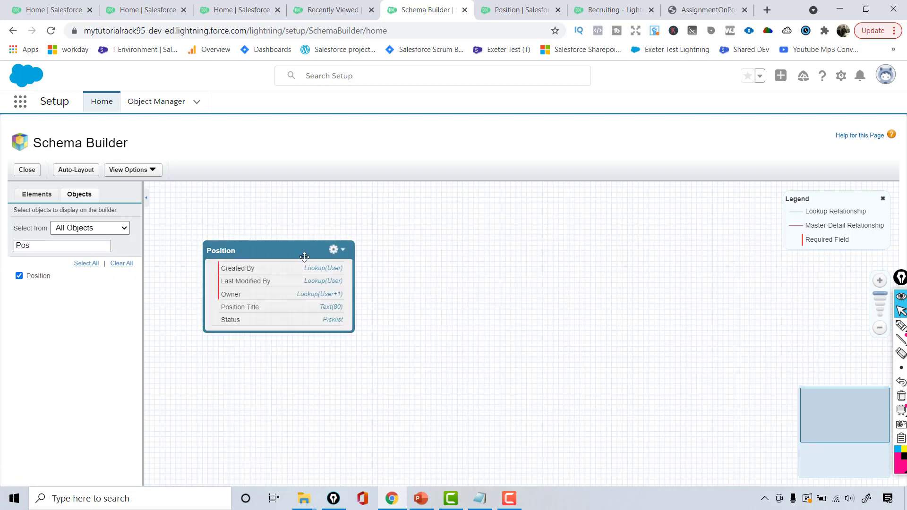
drag(306, 254, 366, 229)
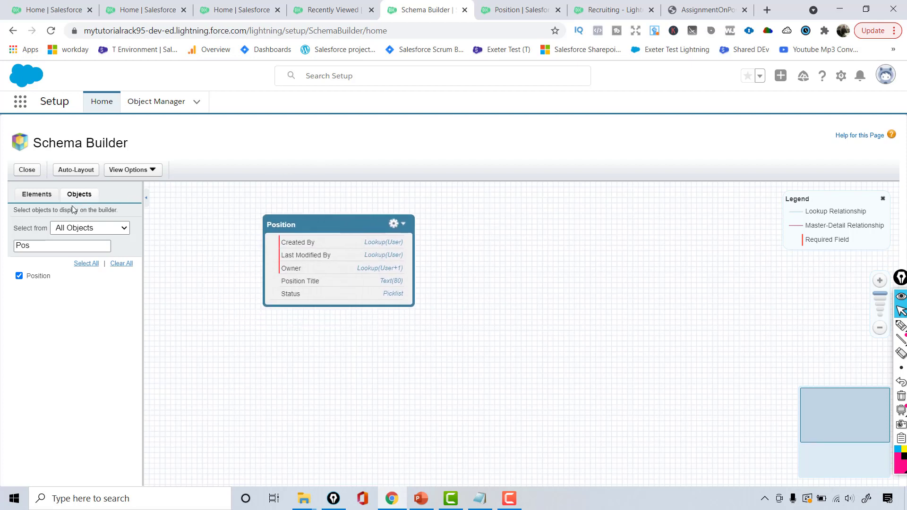
Review the field types available as Schema Builder elements, and switch to the assignment PDF to consult the Position field list
click(37, 194)
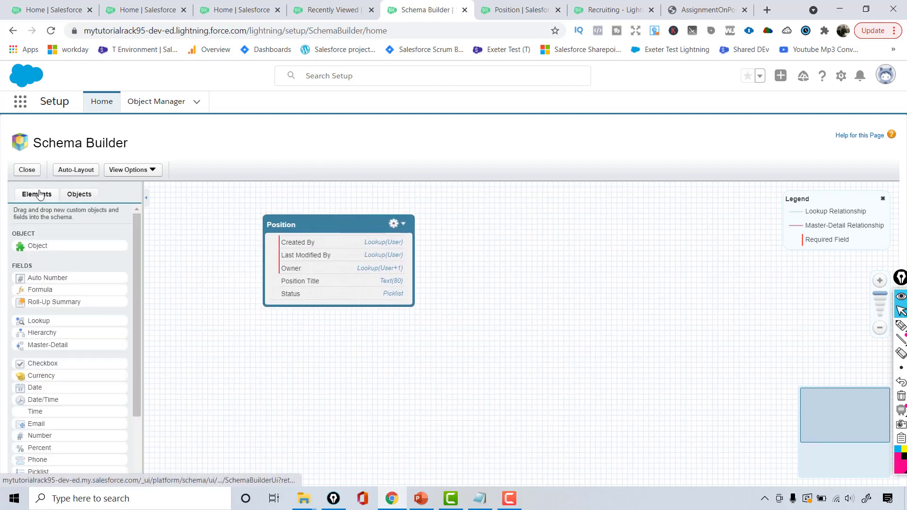
click(79, 195)
click(47, 202)
drag(138, 354, 138, 466)
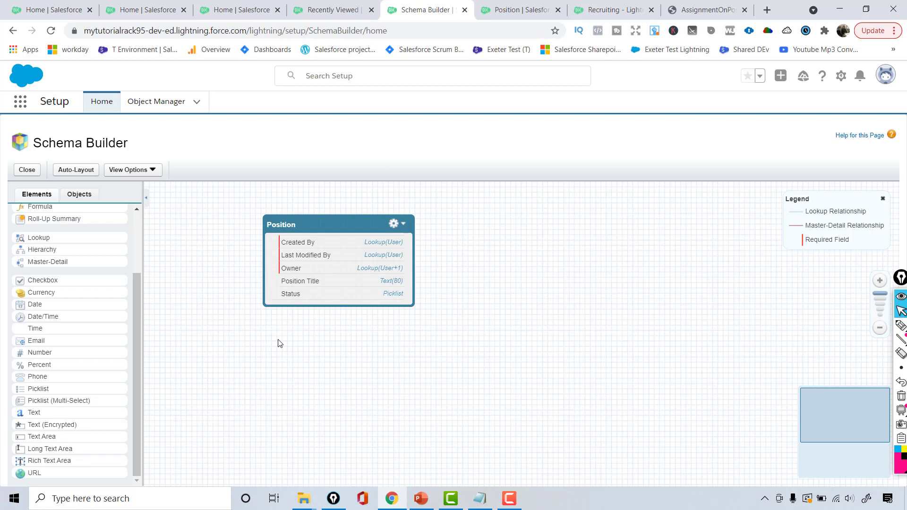
click(707, 9)
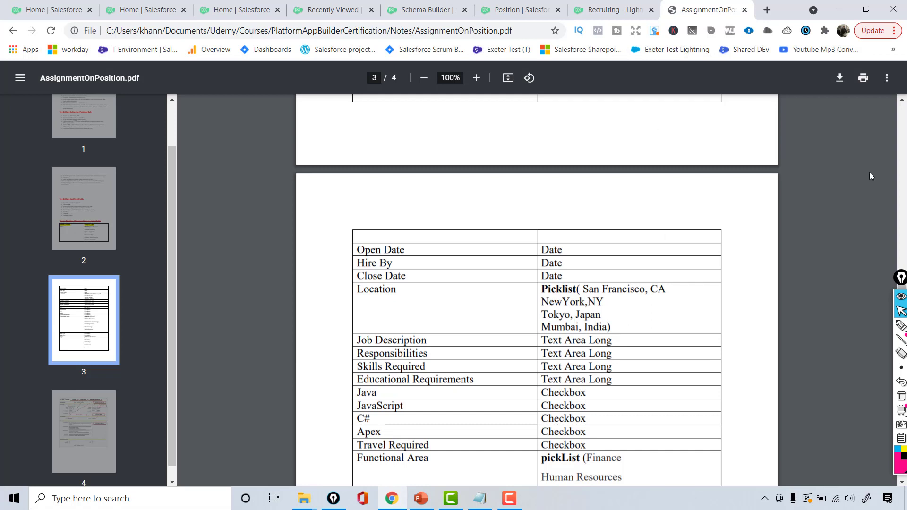